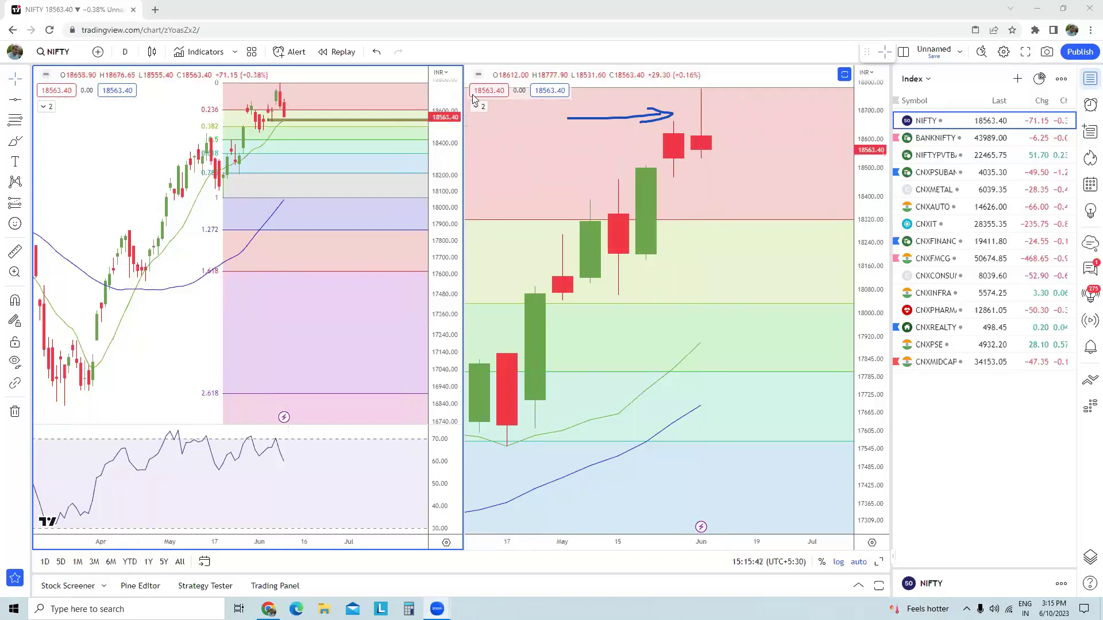
Bracket the latest weekly NIFTY candle with a freehand mark and restore the RSI pane beneath the weekly chart.
mouse_move(721, 90)
mouse_down()
mouse_move(741, 112)
mouse_move(719, 181)
mouse_move(687, 172)
mouse_move(711, 175)
mouse_up()
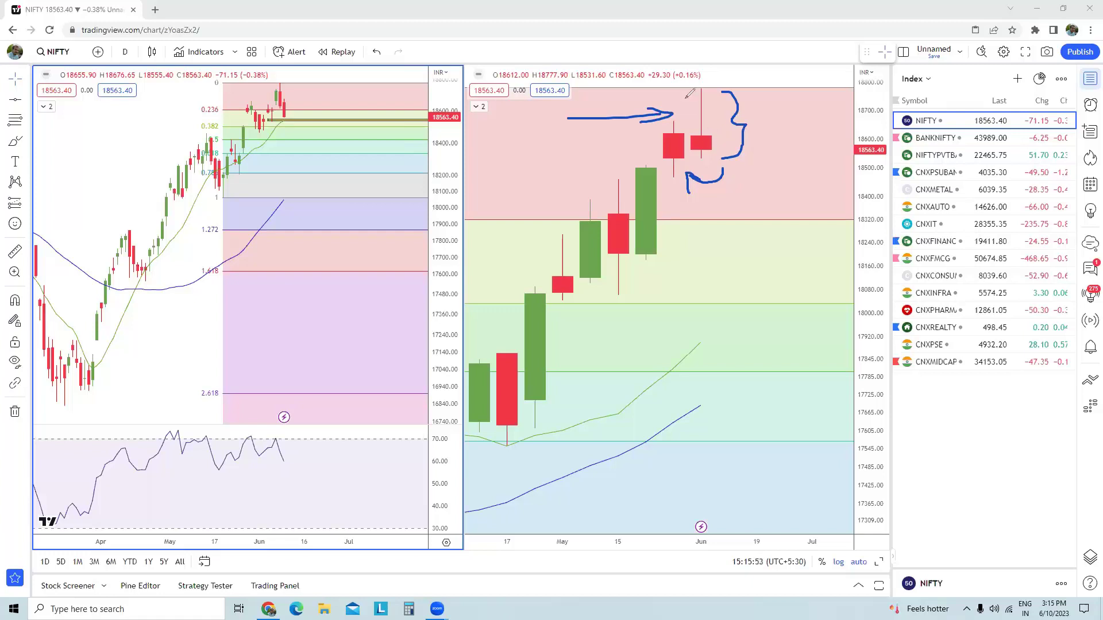
scroll(804, 232, down, 5)
double_click(792, 184)
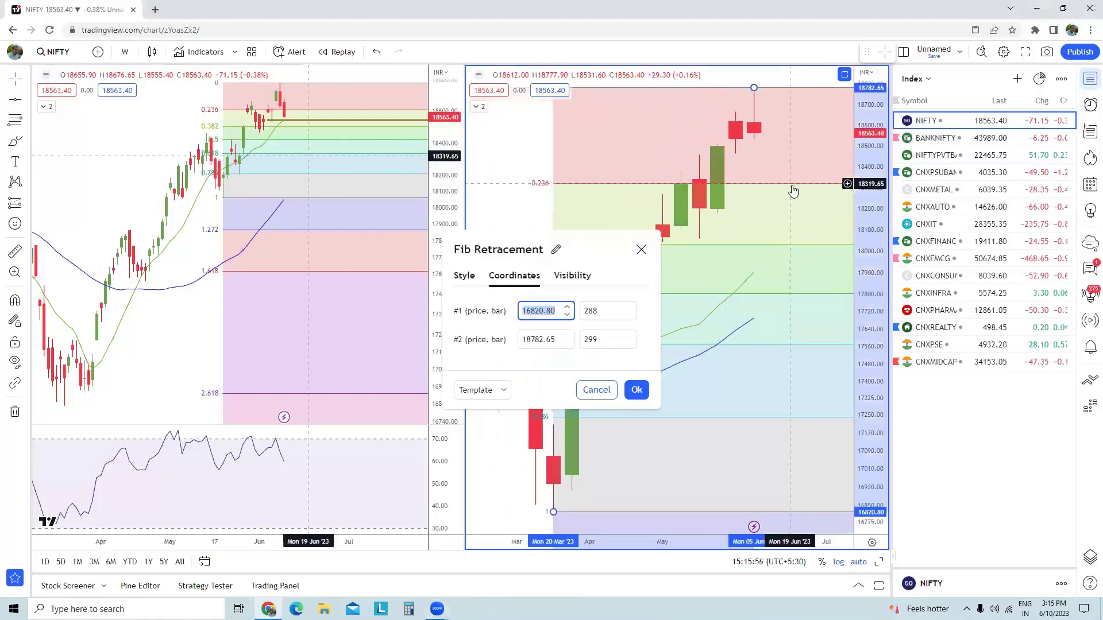
click(641, 249)
double_click(779, 283)
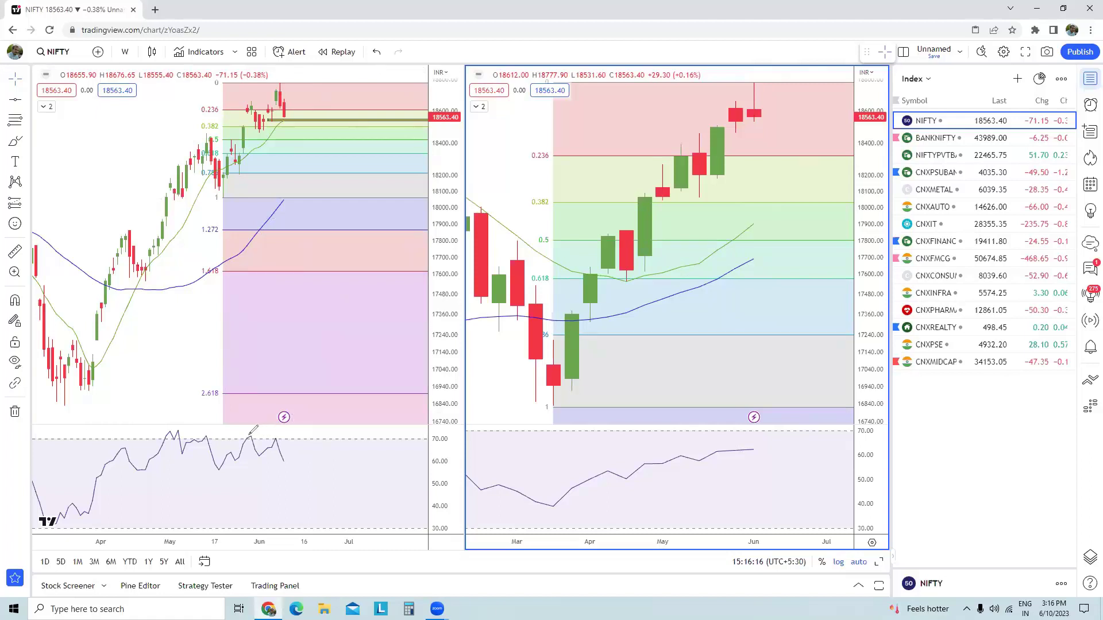
Draw freehand lines across the last two RSI peaks and the matching price highs on the daily chart.
drag(249, 436, 280, 439)
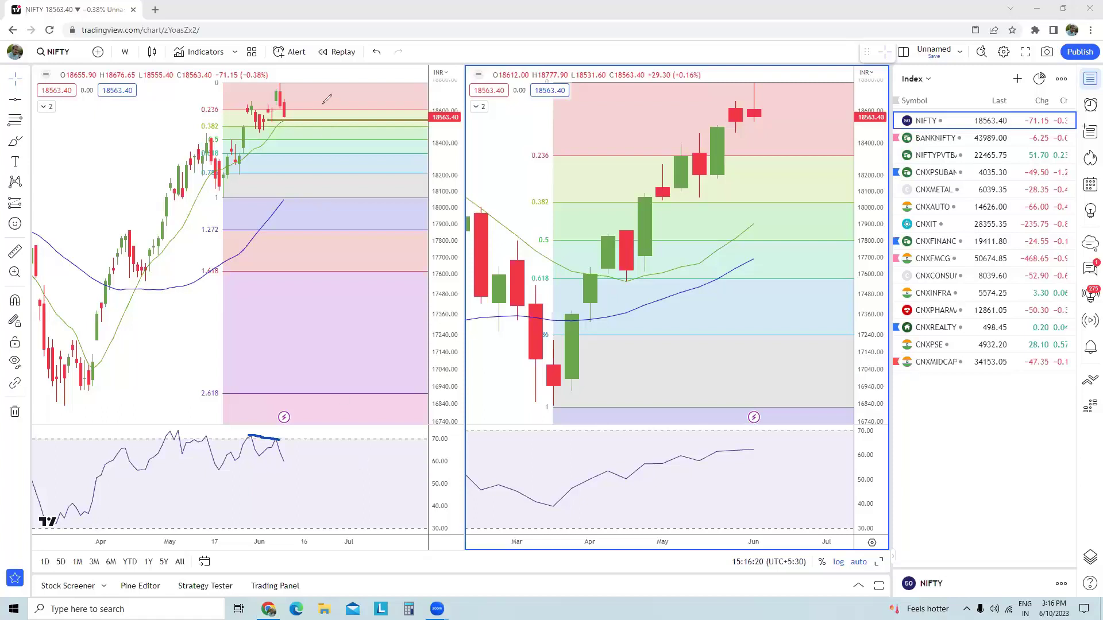
drag(251, 104, 281, 90)
Display both the weekly and daily NIFTY charts as Line charts and clear the freehand marks.
click(153, 53)
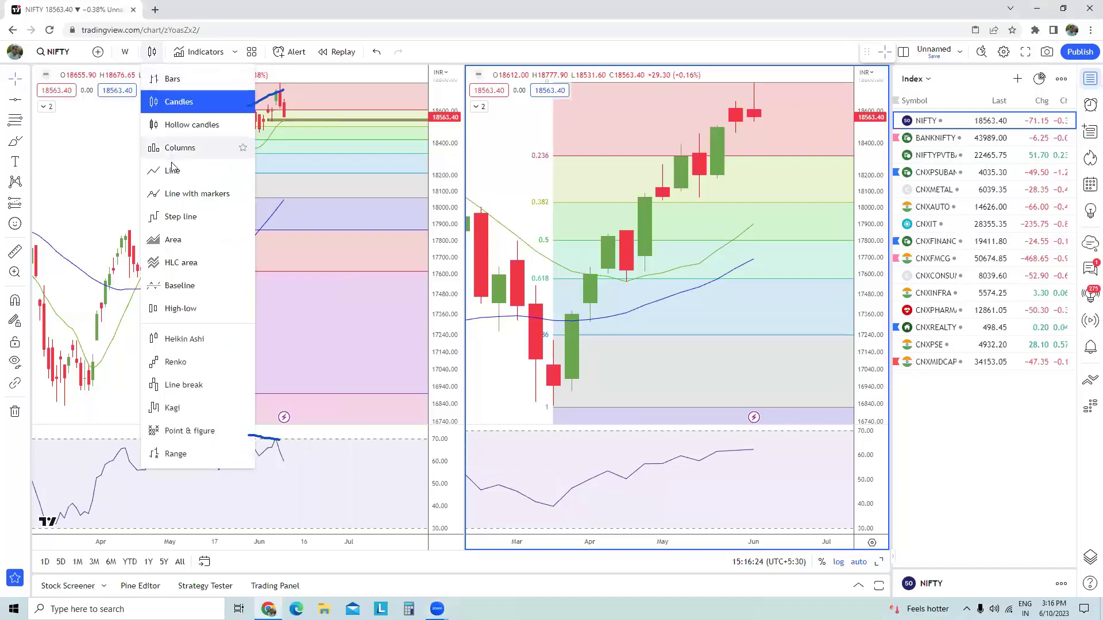
click(172, 170)
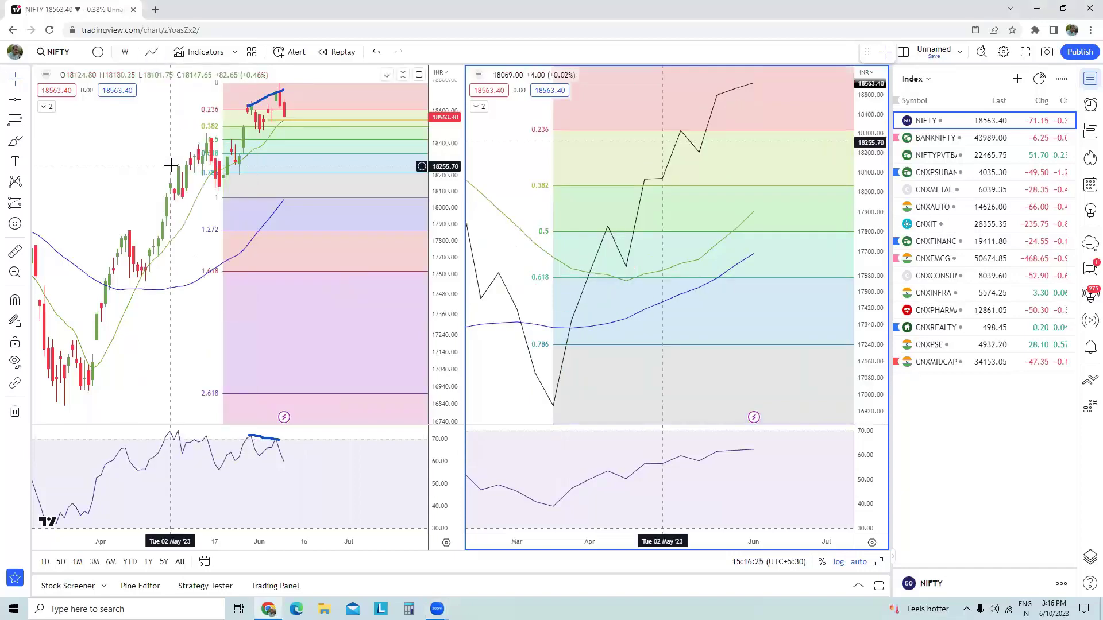
click(152, 52)
click(104, 140)
click(152, 51)
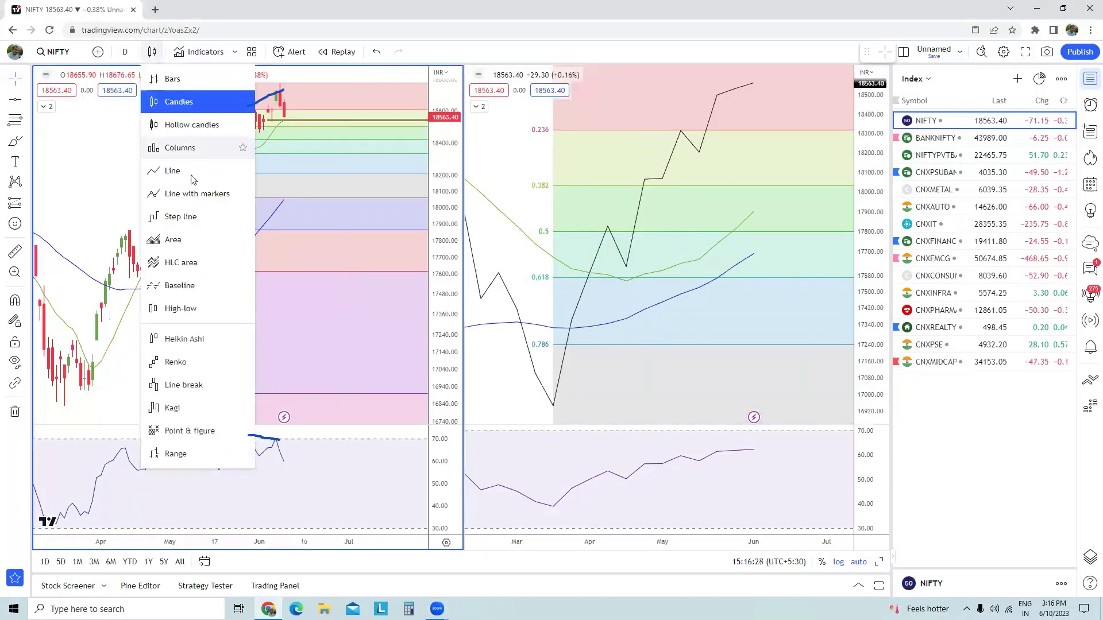
click(189, 171)
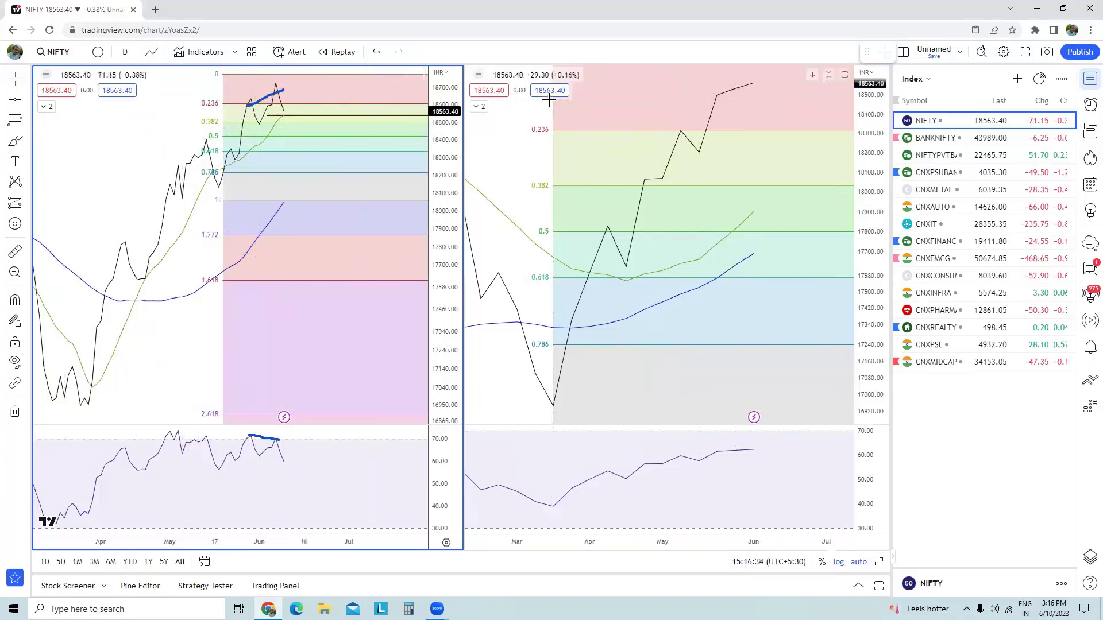
right_click(672, 78)
click(706, 86)
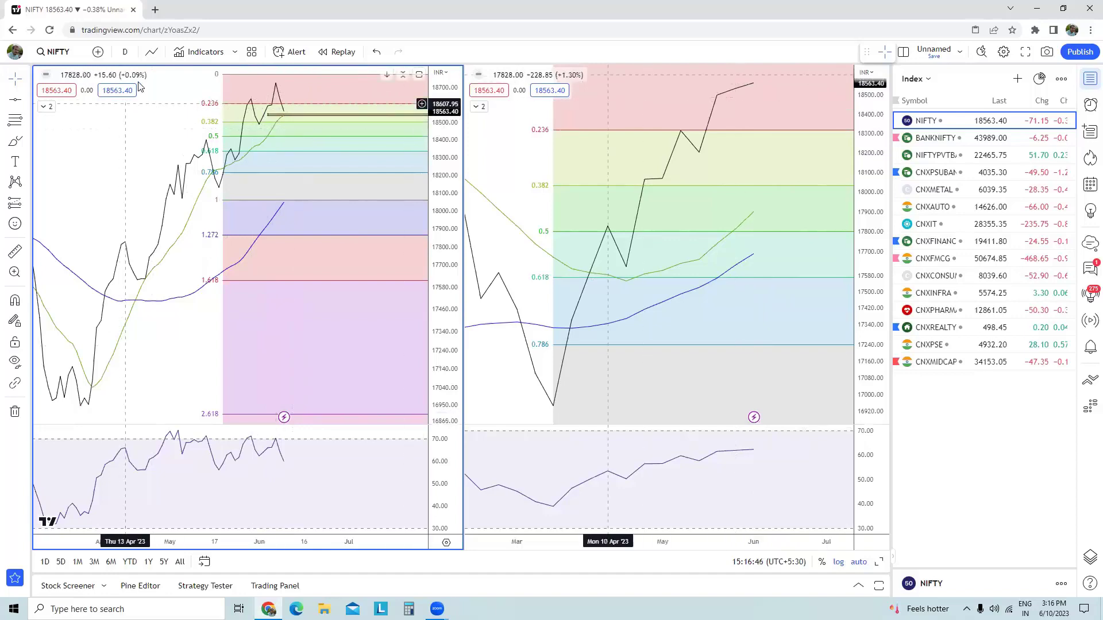
Set both the daily and weekly NIFTY charts to the Candles chart type.
click(151, 52)
click(171, 102)
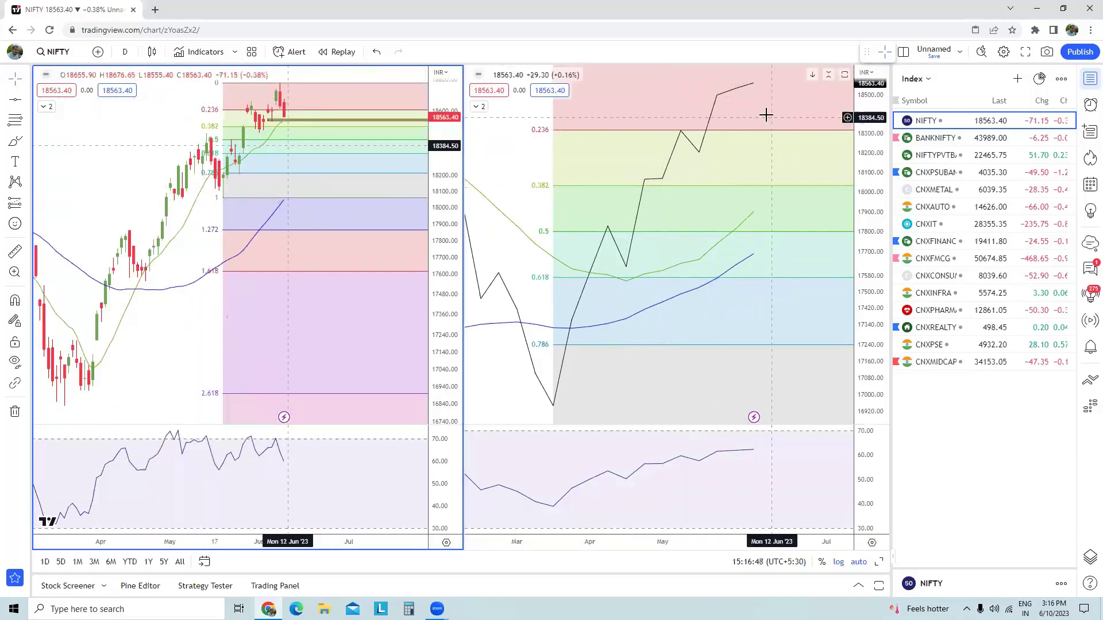
click(766, 115)
click(151, 52)
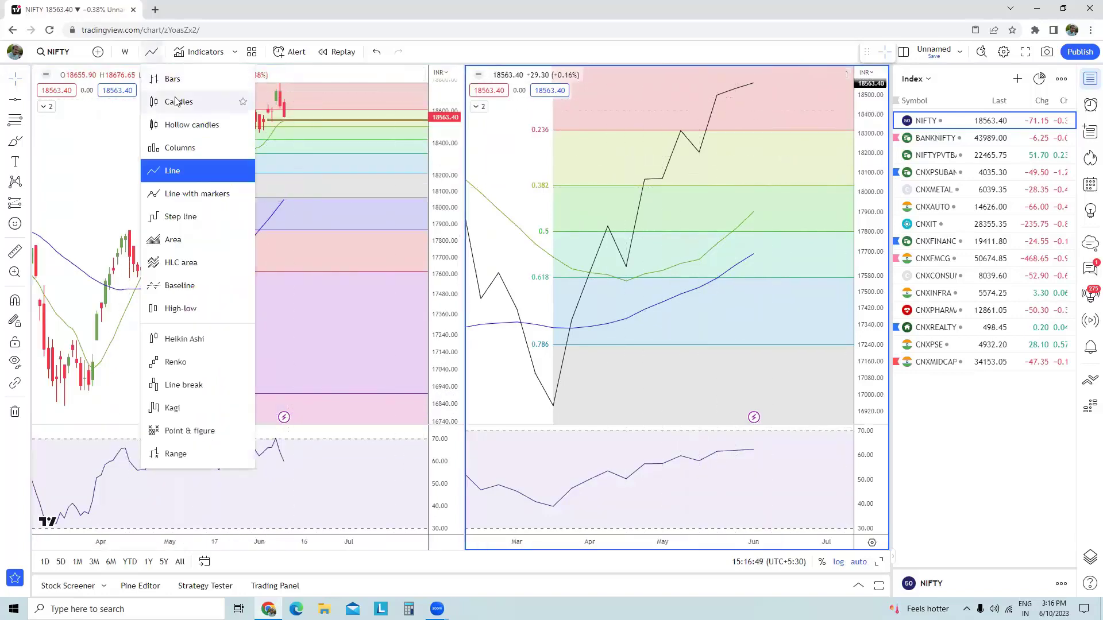
click(176, 102)
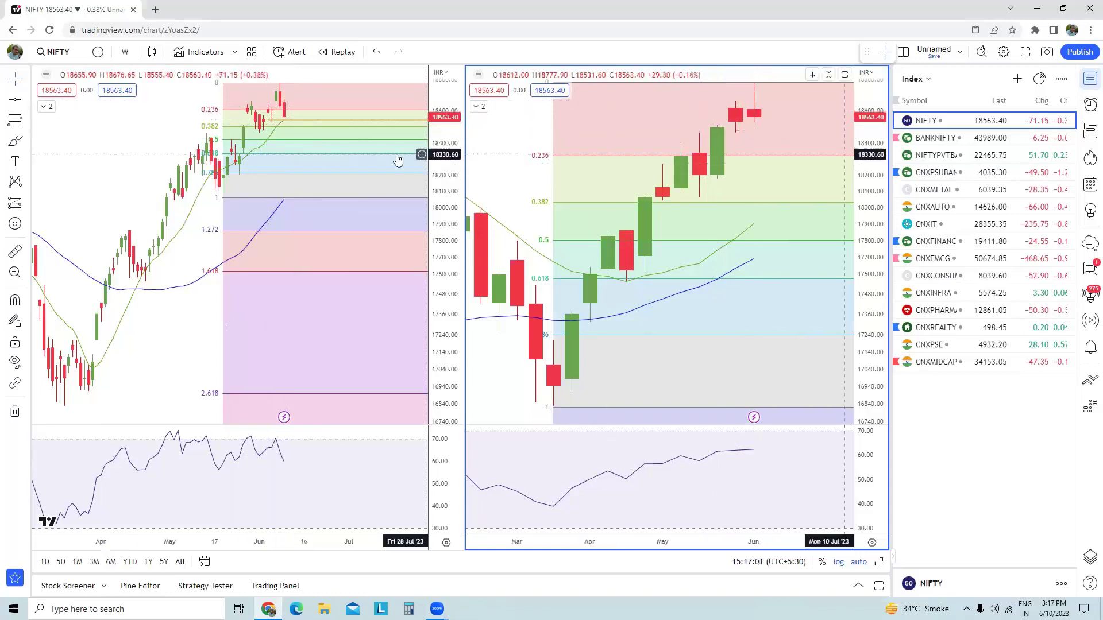
Change the daily NIFTY chart to the 1-hour interval.
scroll(345, 167, up, 3)
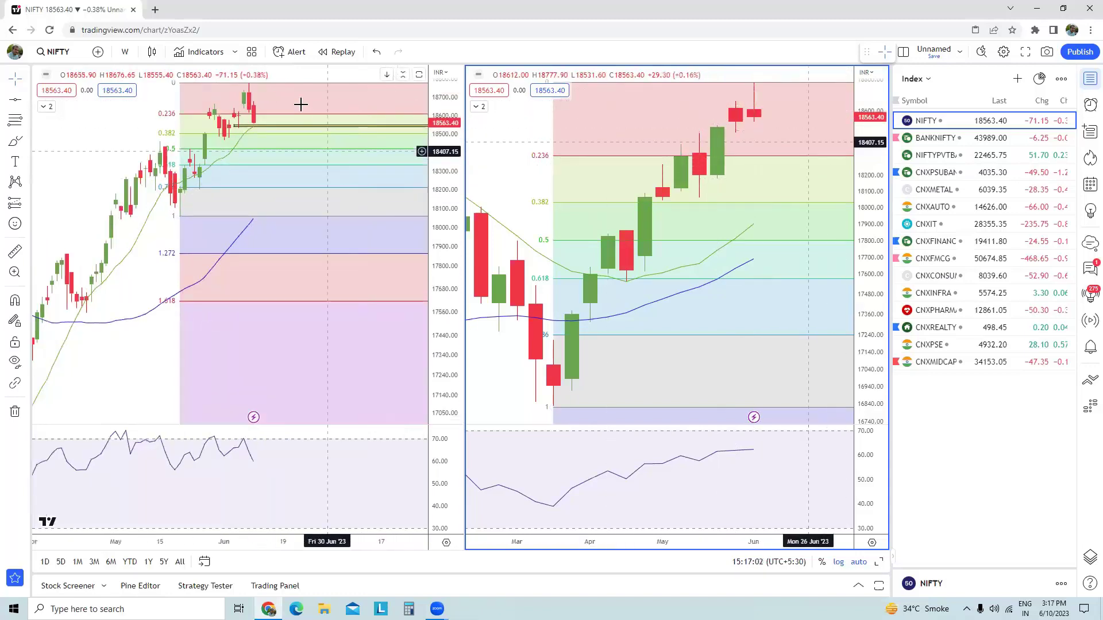
click(126, 51)
click(168, 242)
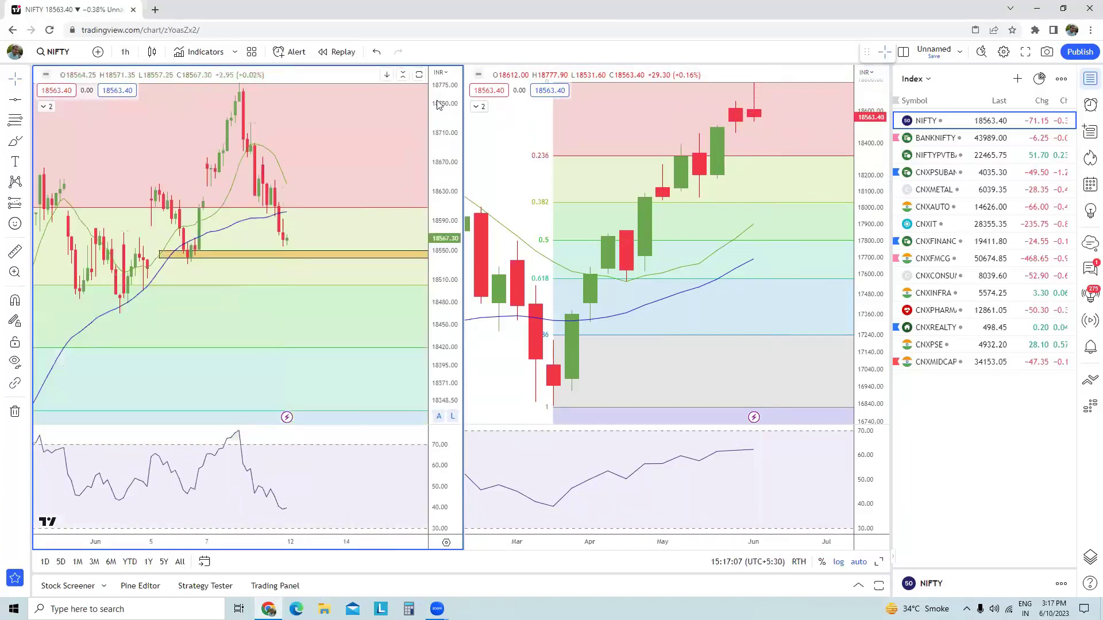
Check the coordinates of the orange price range on the hourly chart and bracket that zone with a freehand mark.
double_click(318, 255)
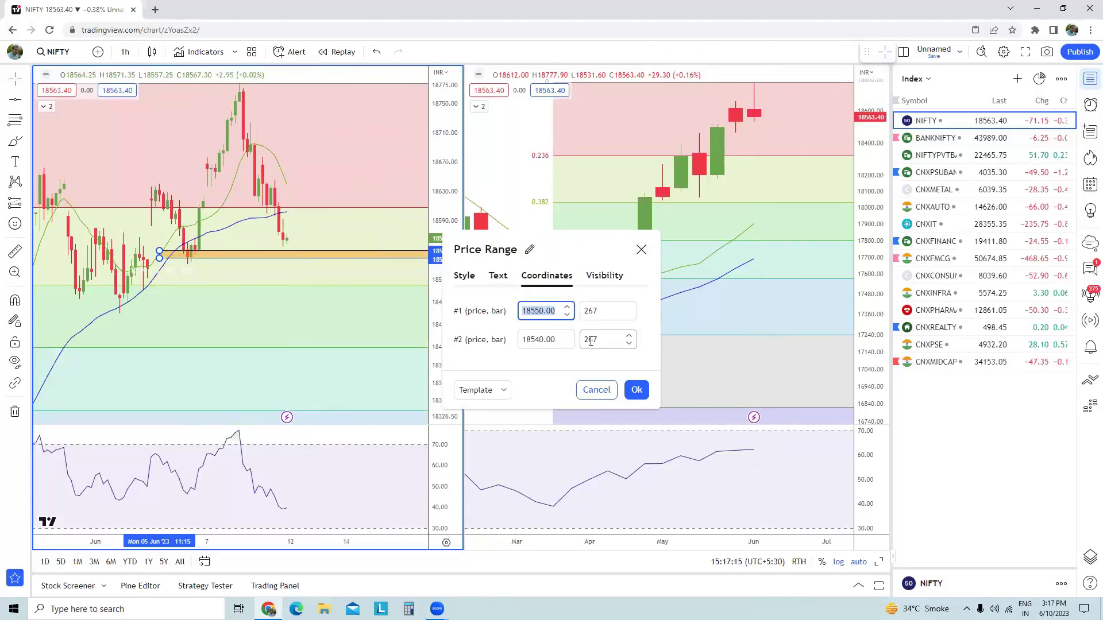
click(637, 390)
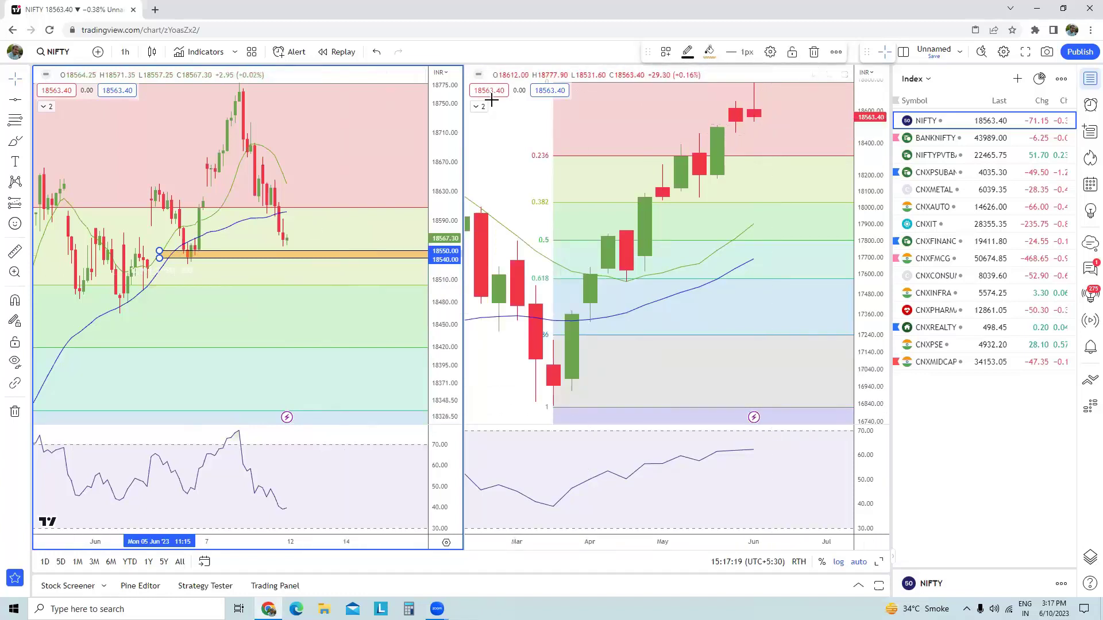
drag(303, 238, 295, 266)
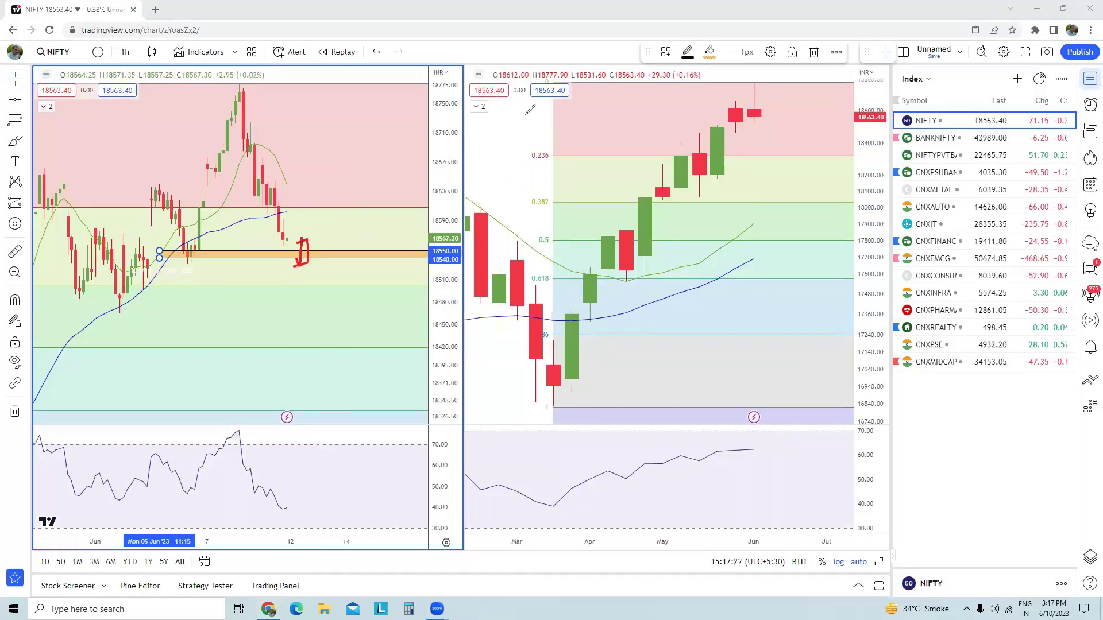
Return the hourly NIFTY chart to the daily interval and maximize its price pane, hiding the RSI.
click(125, 51)
click(174, 338)
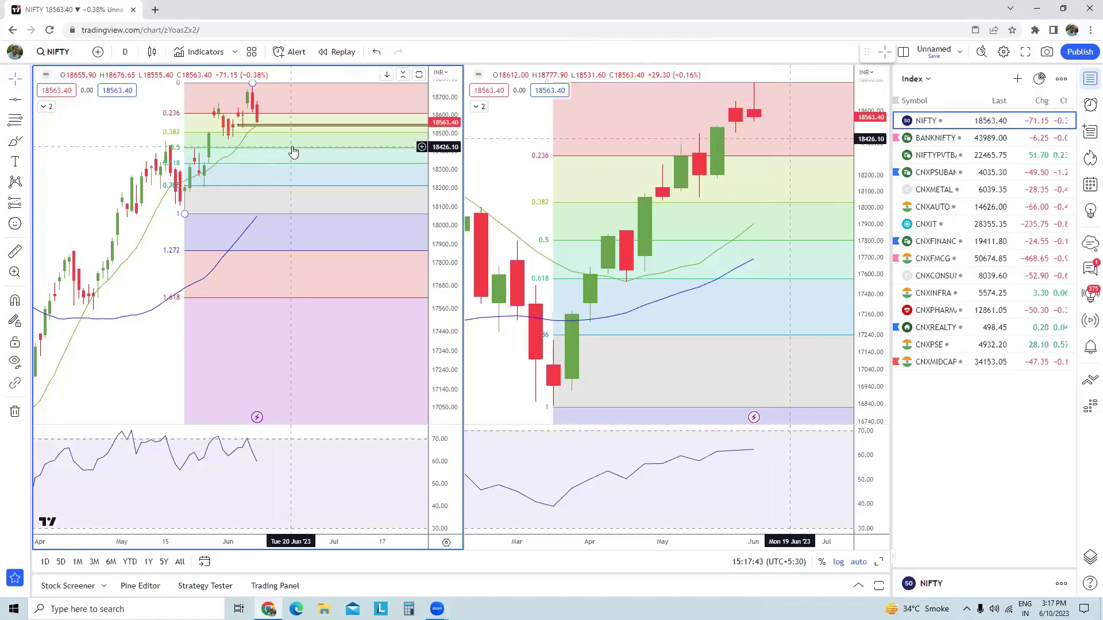
double_click(301, 101)
scroll(283, 184, up, 2)
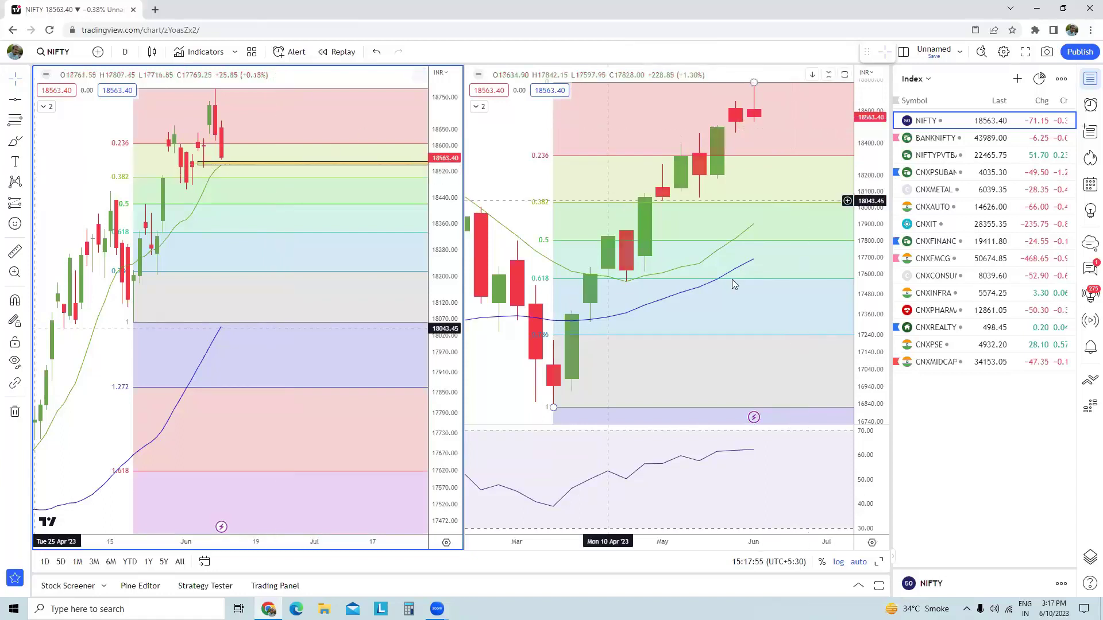
scroll(260, 221, down, 1)
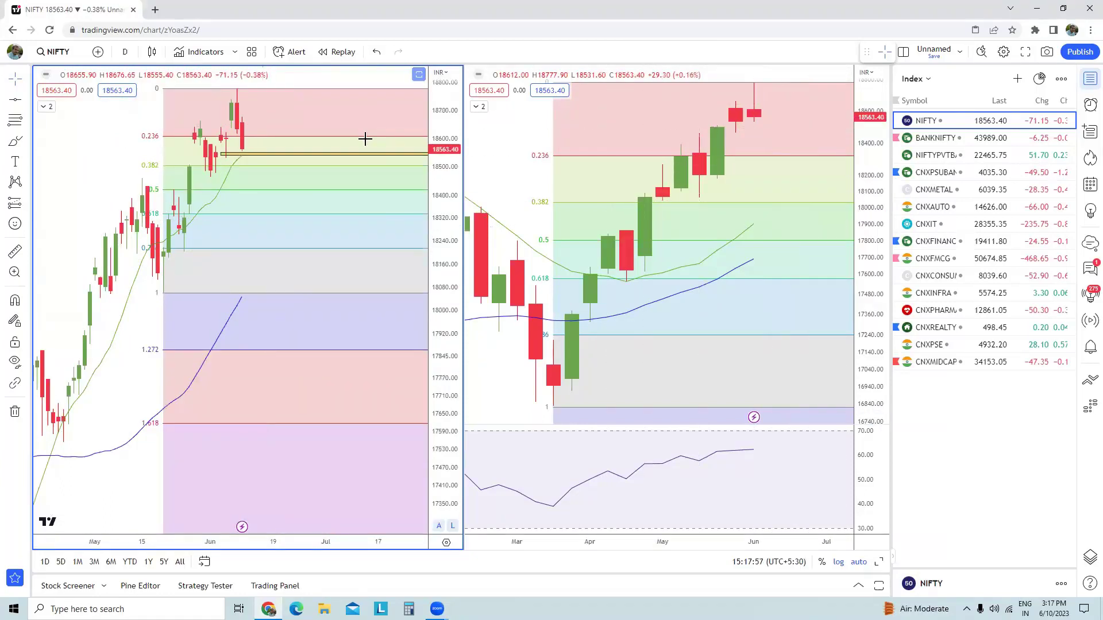
Circle the recent daily candles in red, number the reference points 1 to 4, enclose everything in a blue loop, and clear the marks.
mouse_move(275, 165)
mouse_down()
mouse_move(260, 144)
mouse_move(160, 150)
mouse_move(111, 204)
mouse_move(176, 233)
mouse_move(264, 201)
mouse_move(272, 163)
mouse_up()
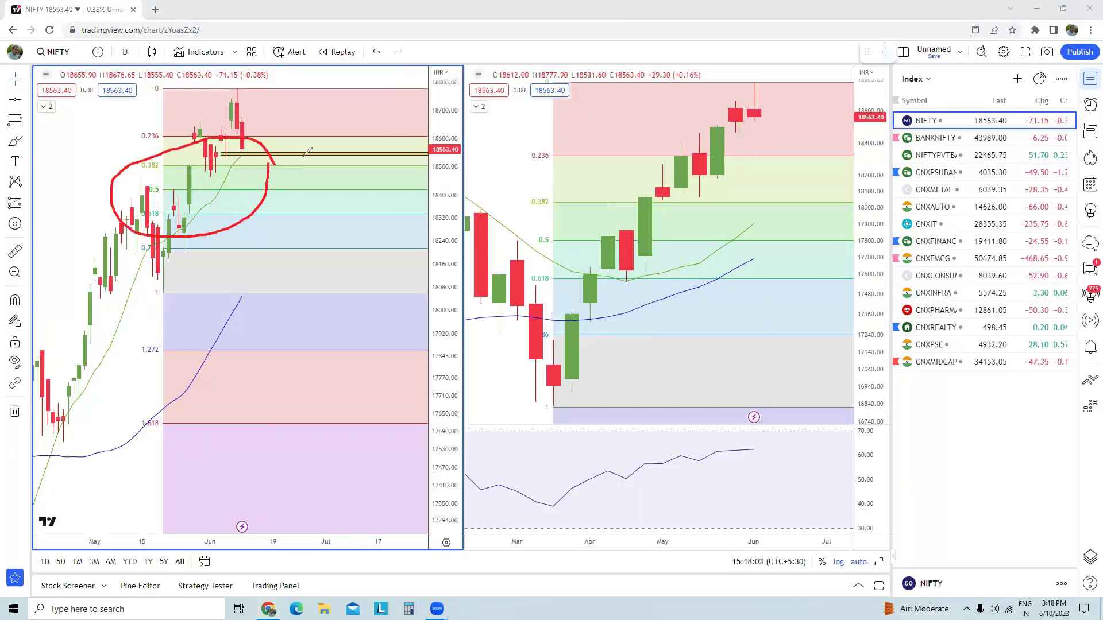
drag(326, 128, 326, 149)
drag(248, 171, 264, 167)
drag(142, 180, 173, 179)
drag(181, 176, 256, 204)
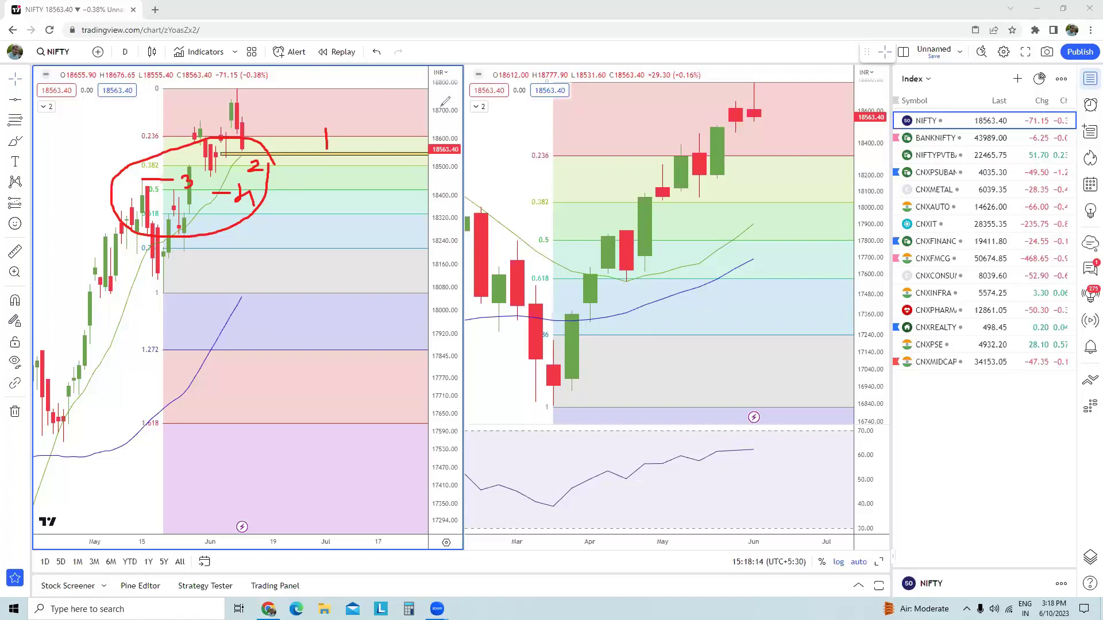
mouse_move(363, 153)
mouse_down()
mouse_move(94, 150)
mouse_move(66, 253)
mouse_move(370, 135)
mouse_move(345, 137)
mouse_up()
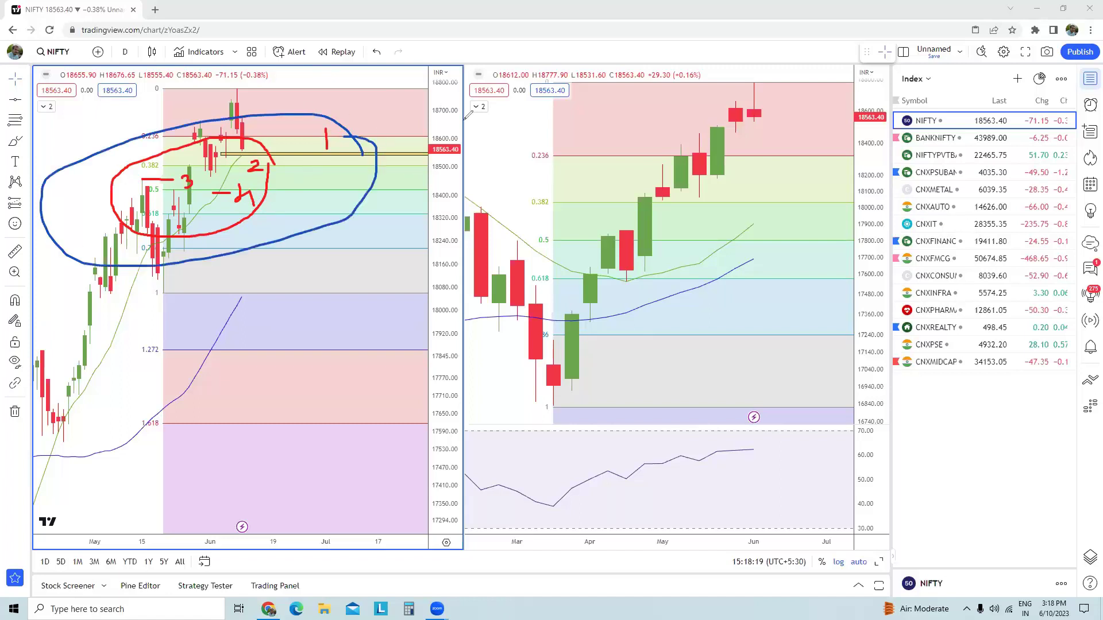
key(Escape)
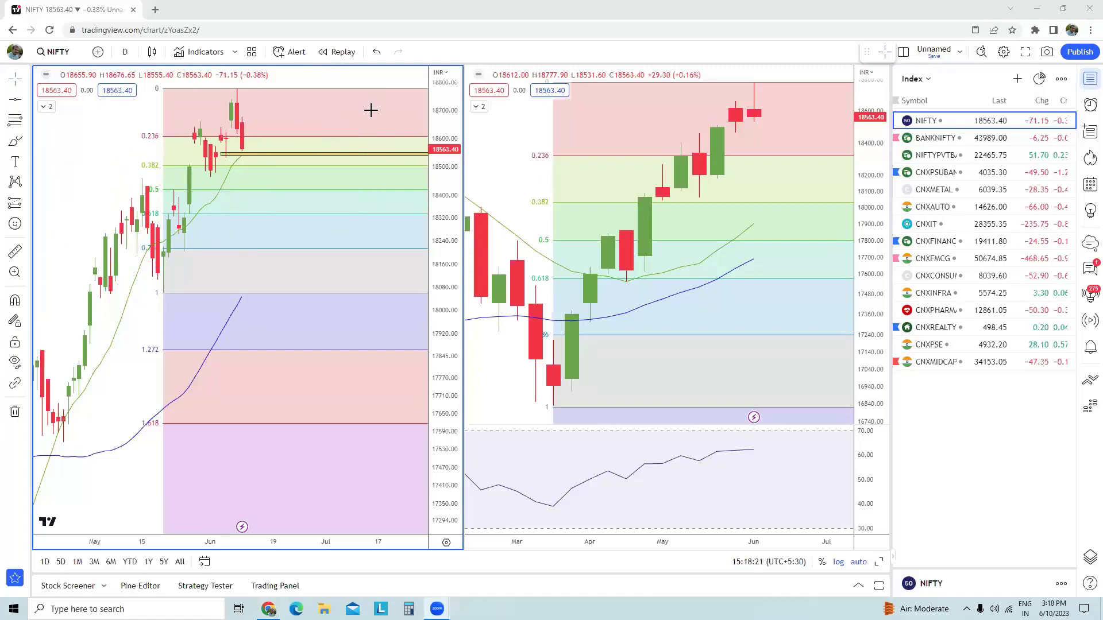
Sketch the latest daily NIFTY decline and a further downward path beyond the last candle, and erase the strokes.
scroll(374, 118, down, 2)
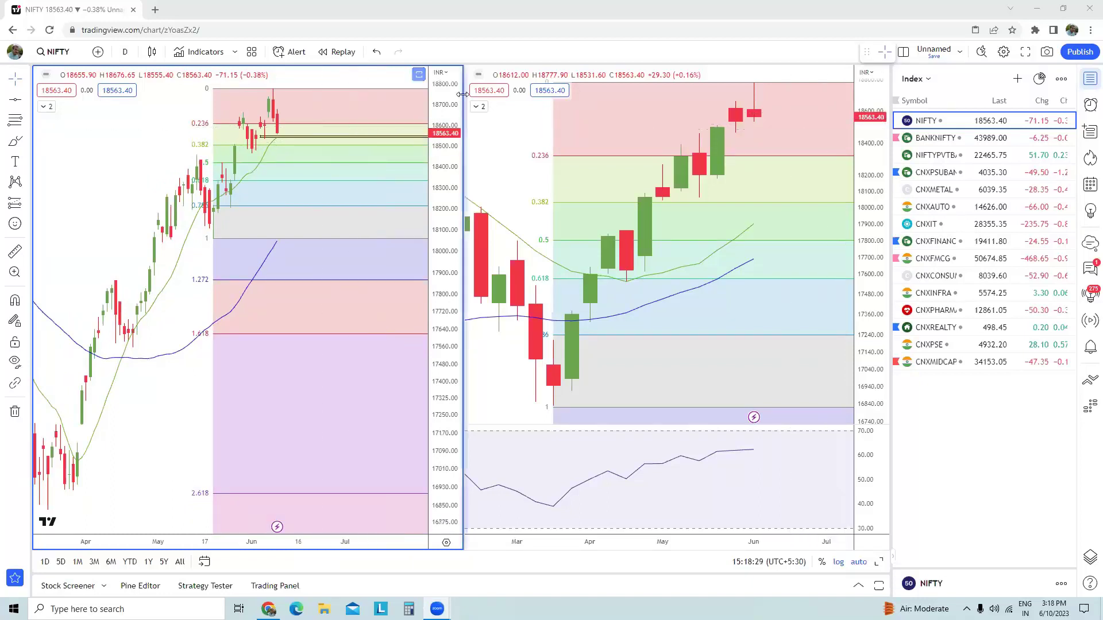
drag(268, 108, 278, 134)
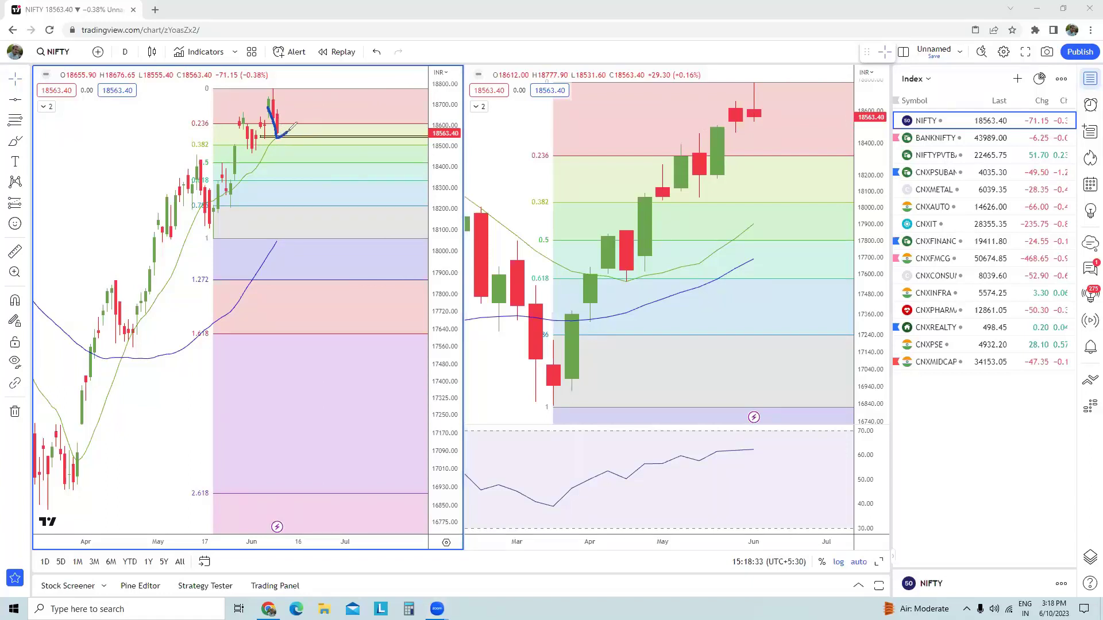
mouse_move(289, 133)
mouse_down()
mouse_move(293, 147)
mouse_move(313, 143)
mouse_move(322, 184)
mouse_move(340, 167)
mouse_up()
key(ctrl+z)
Load BANKNIFTY from the watchlist and circle its last four weekly candles in blue.
click(990, 146)
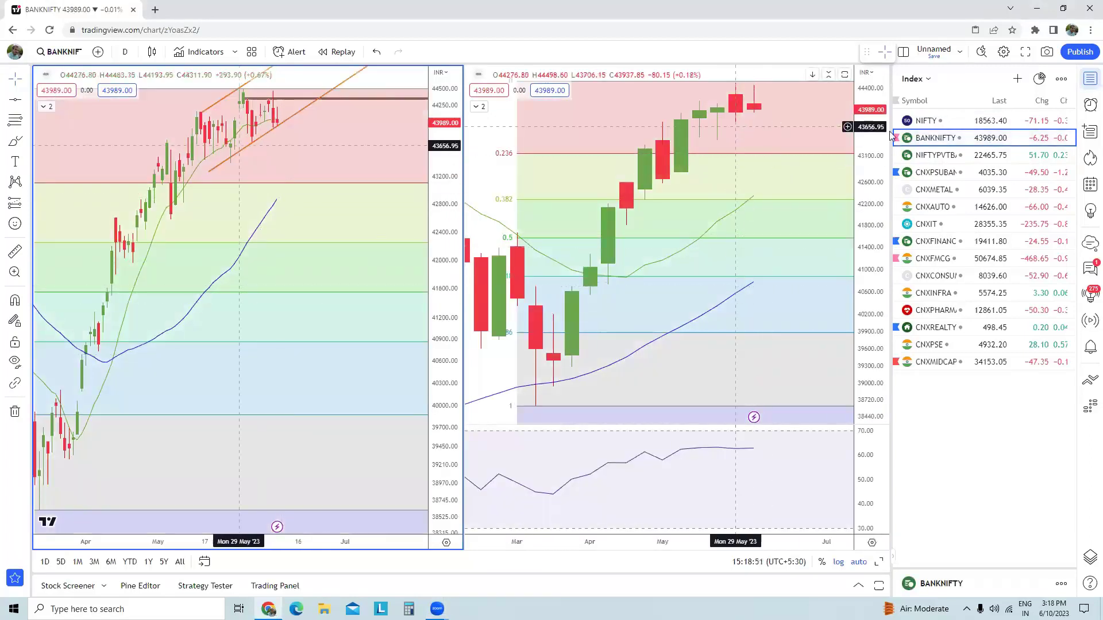
key(Up)
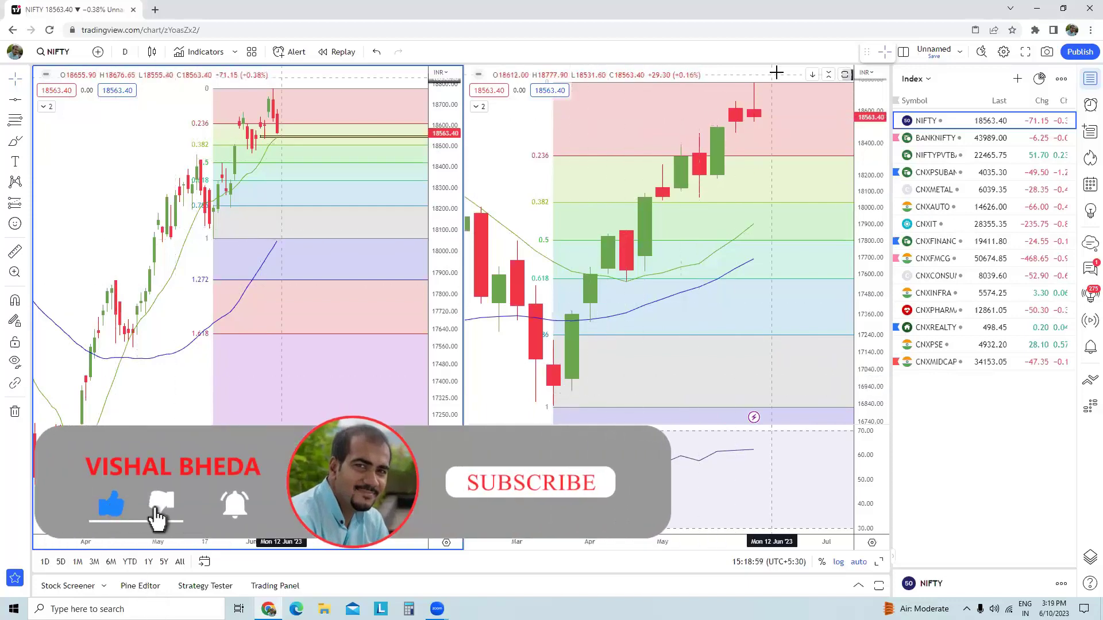
click(937, 138)
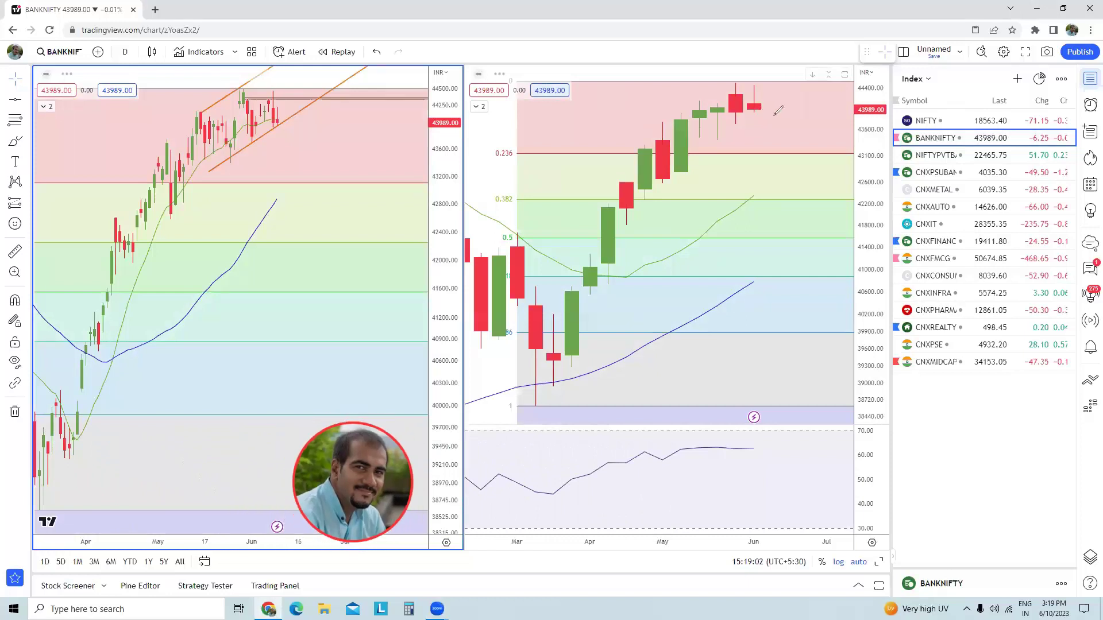
mouse_move(776, 113)
mouse_down()
mouse_move(769, 78)
mouse_move(685, 124)
mouse_move(764, 130)
mouse_move(773, 113)
mouse_up()
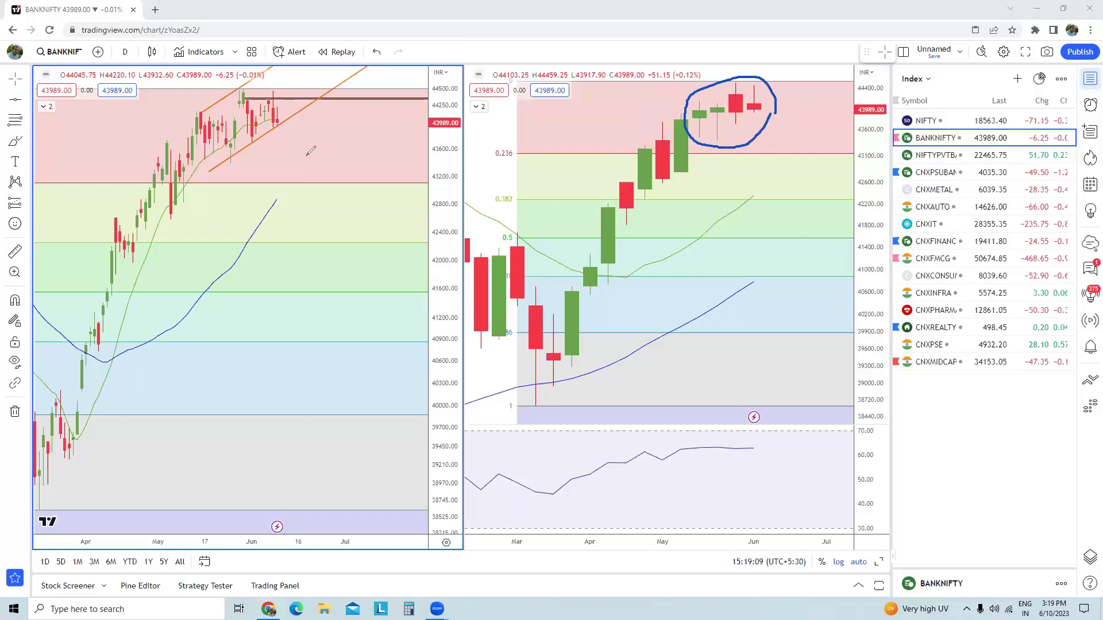
Mark the lower line of BANKNIFTY's daily rising channel with an arrow and path strokes, and erase the marks.
mouse_move(302, 182)
mouse_down()
mouse_move(291, 140)
mouse_move(308, 151)
mouse_up()
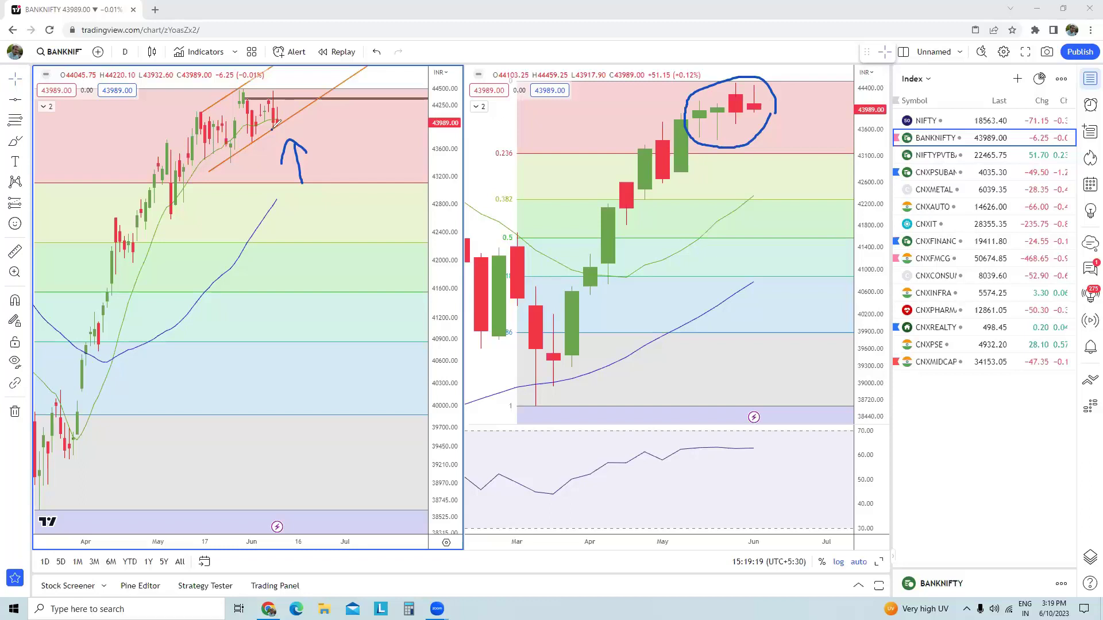
drag(272, 130, 308, 129)
drag(324, 145, 317, 167)
key(e)
Sketch BANKNIFTY's weekly rally, a pullback toward the 0.236 level and a renewed rise with arrows, and erase the sketch.
mouse_move(537, 379)
mouse_down()
mouse_move(624, 231)
mouse_move(750, 95)
mouse_move(781, 147)
mouse_up()
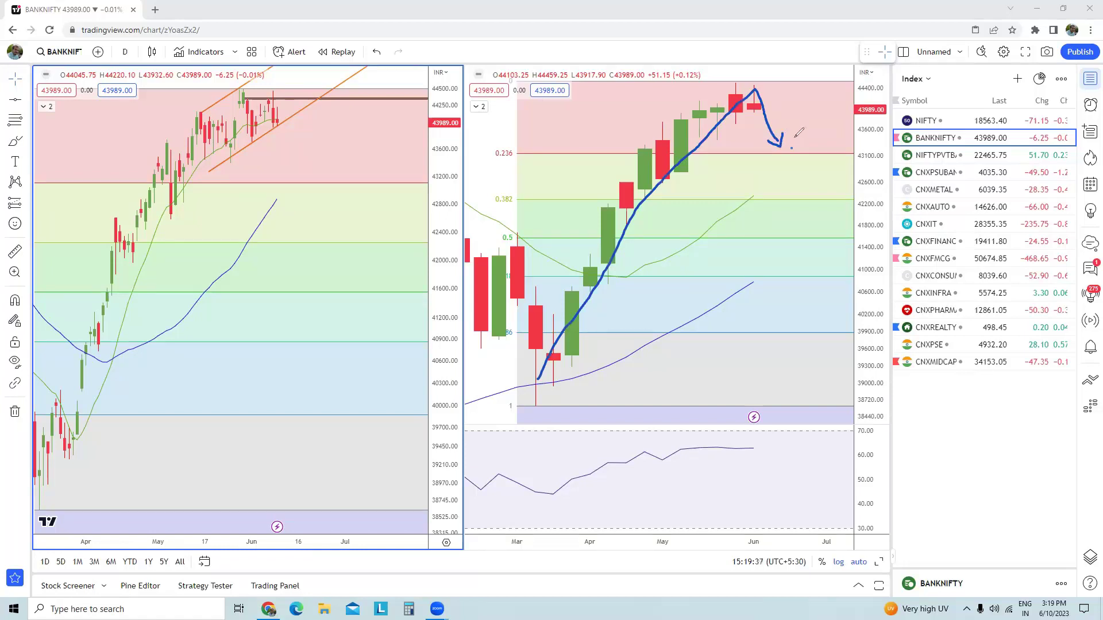
mouse_move(791, 148)
mouse_down()
mouse_move(850, 23)
mouse_move(859, 55)
mouse_up()
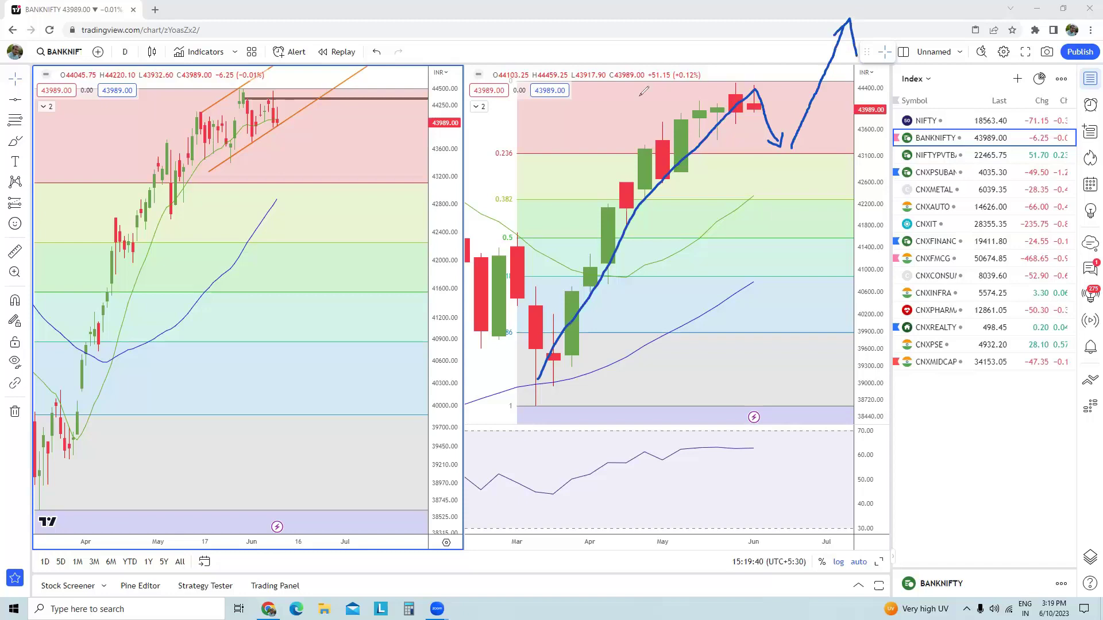
key(e)
Load NIFTYPVTBANK from the watchlist and show a longer history on its weekly chart.
click(987, 156)
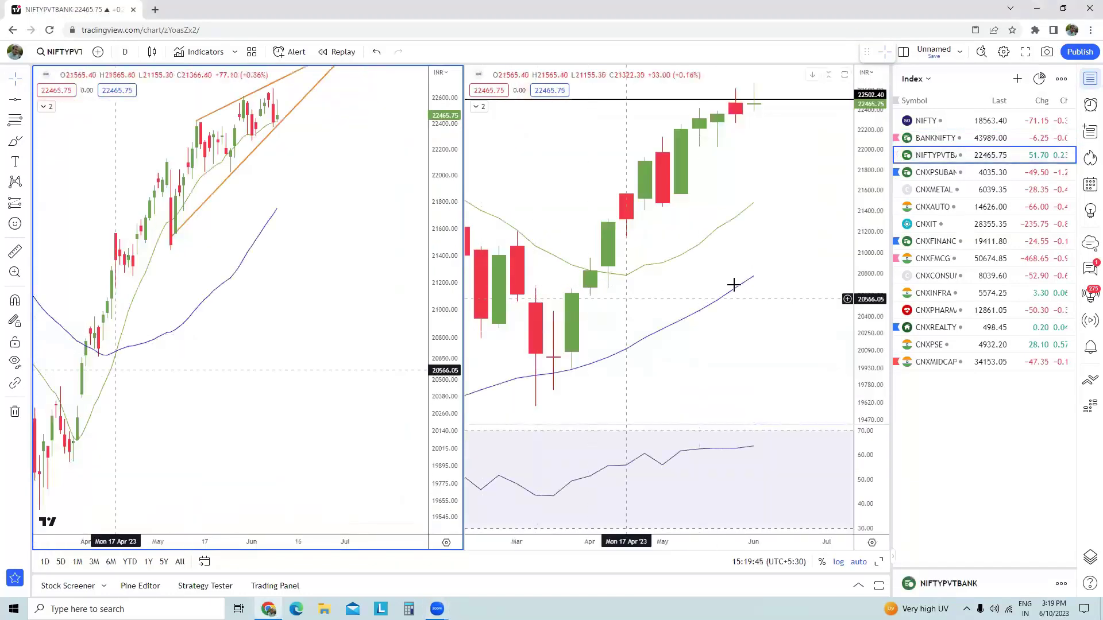
scroll(747, 280, down, 4)
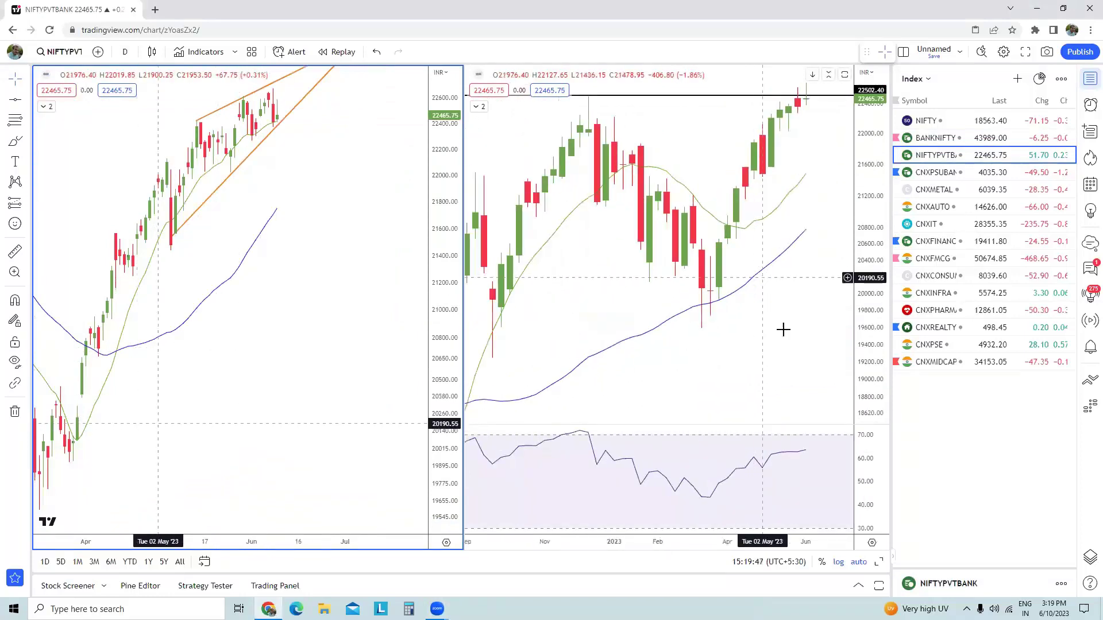
Maximize NIFTYPVTBANK's weekly chart to the full chart area and hide its RSI pane.
click(804, 402)
key(alt+Return)
scroll(747, 242, up, 2)
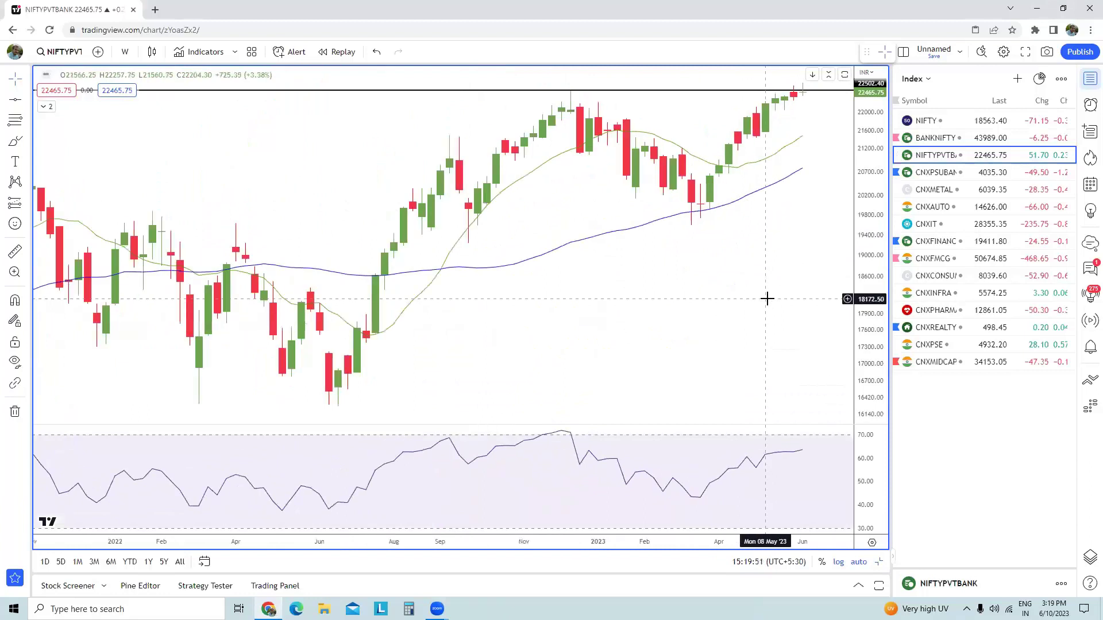
double_click(766, 298)
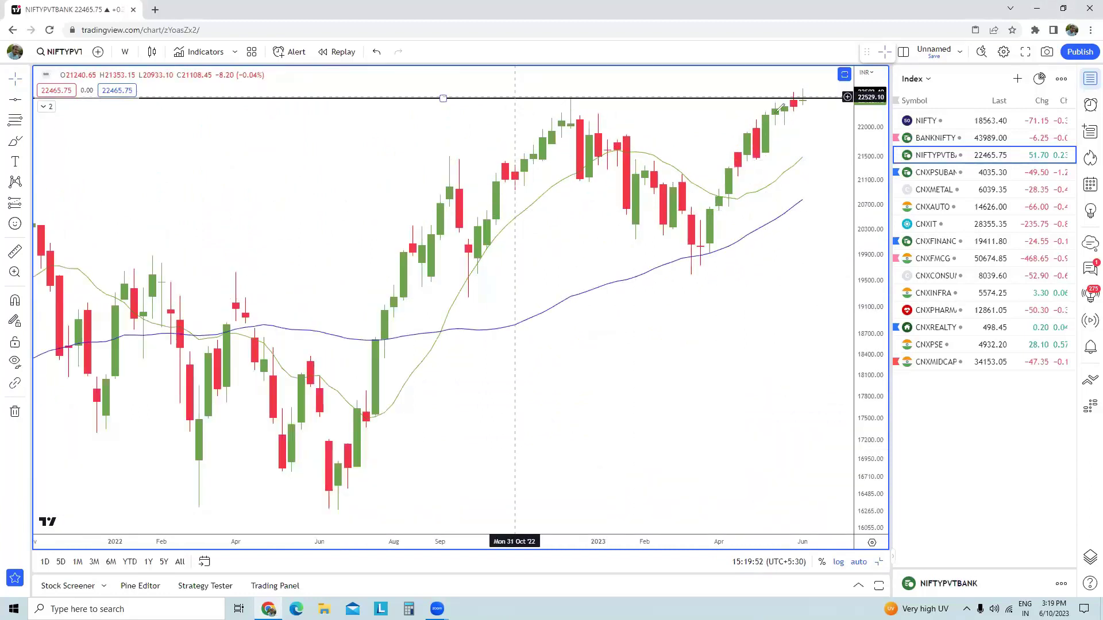
Mark the December peak and the latest weekly candles at the black resistance line with blue strokes, an arrow and a box, and erase them.
click(803, 101)
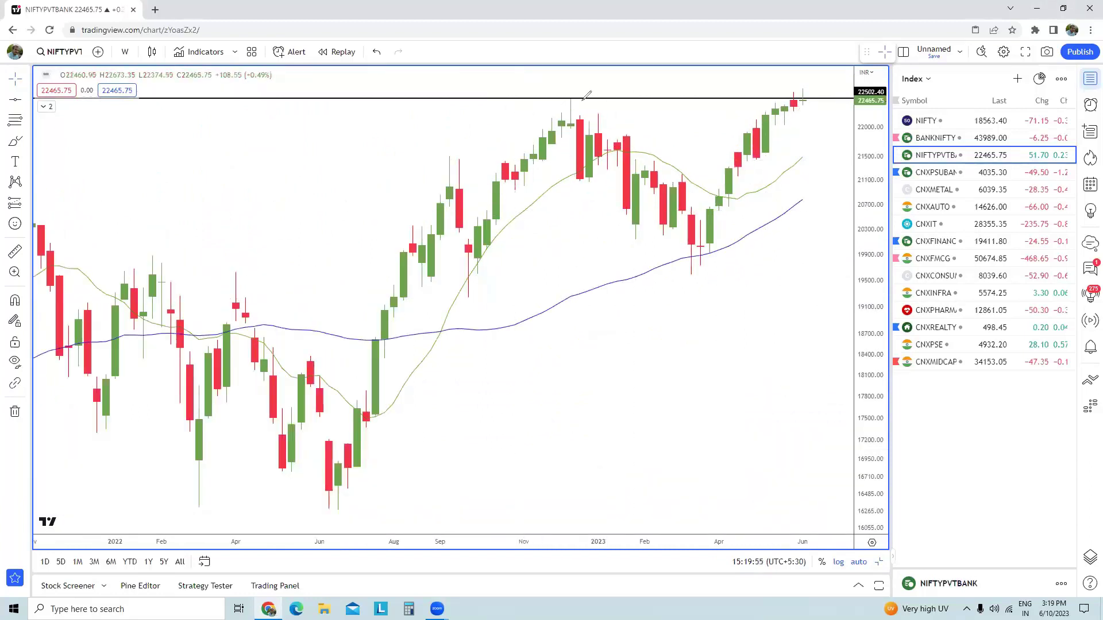
drag(568, 98, 587, 98)
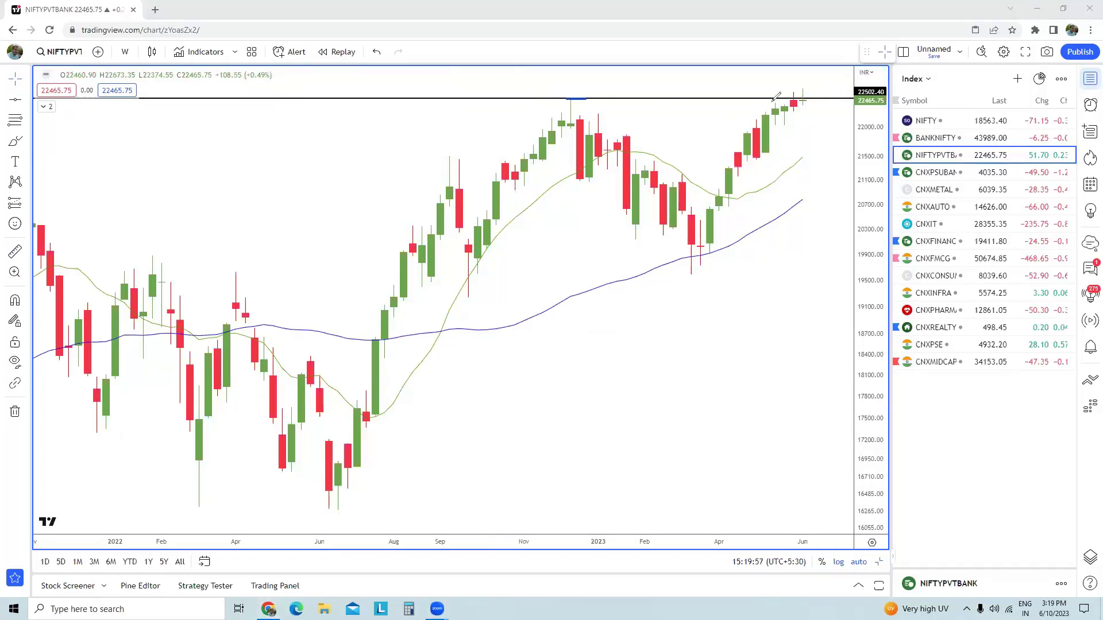
mouse_move(758, 90)
mouse_down()
mouse_move(782, 98)
mouse_move(814, 86)
mouse_move(808, 109)
mouse_up()
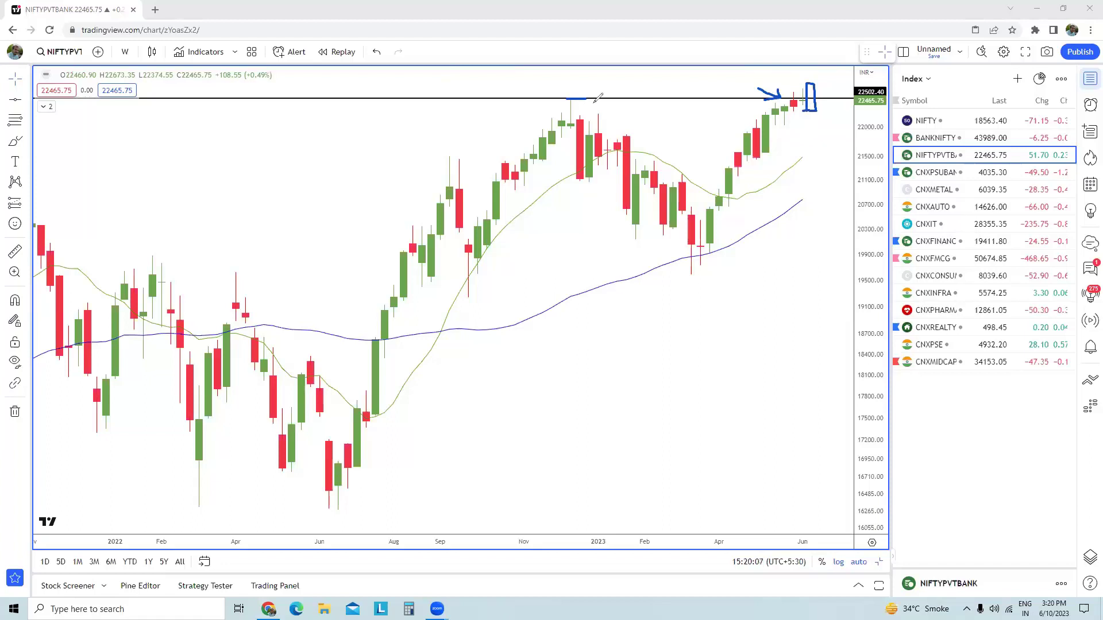
key(Escape)
scroll(705, 327, up, 5)
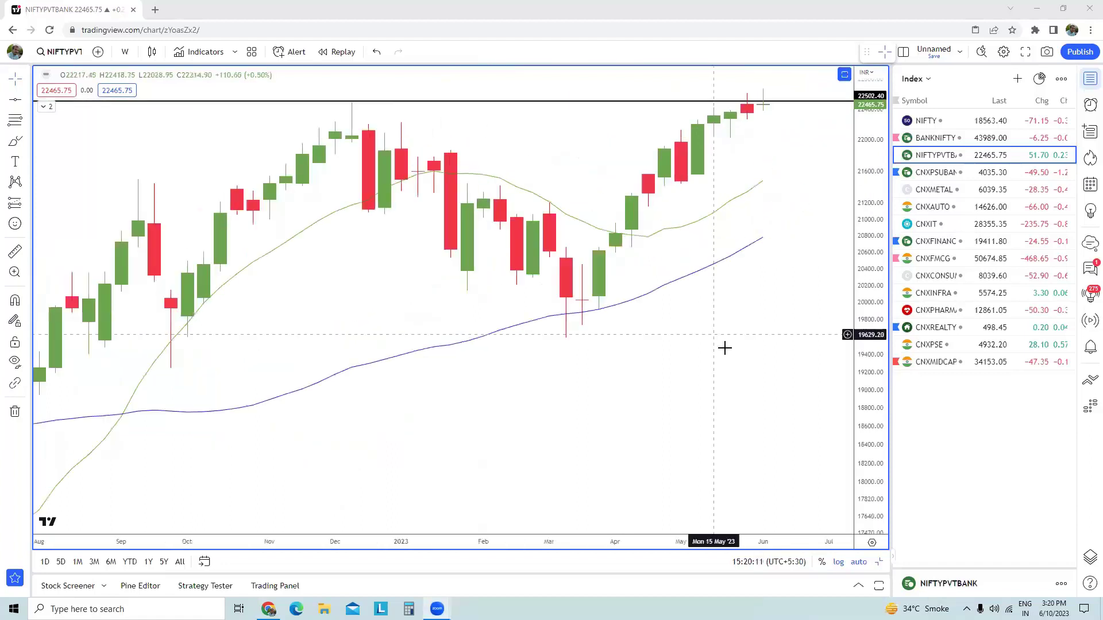
Restore the two-chart layout and sketch NIFTYPVTBANK's daily swings inside the rising orange wedge, with a small box and downward arrow below it.
click(880, 564)
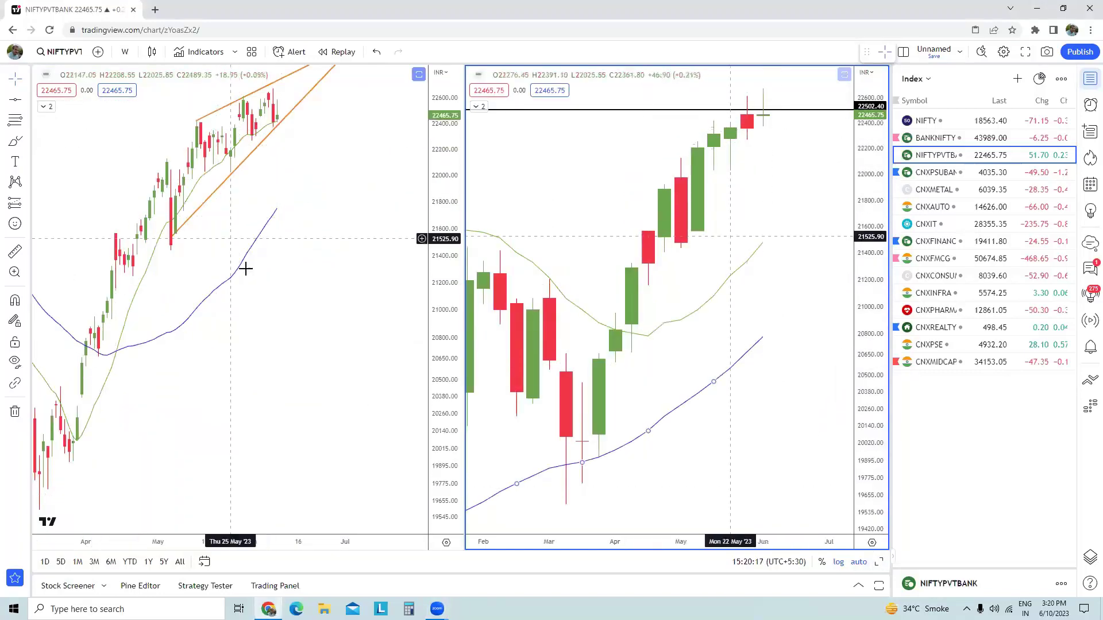
click(308, 276)
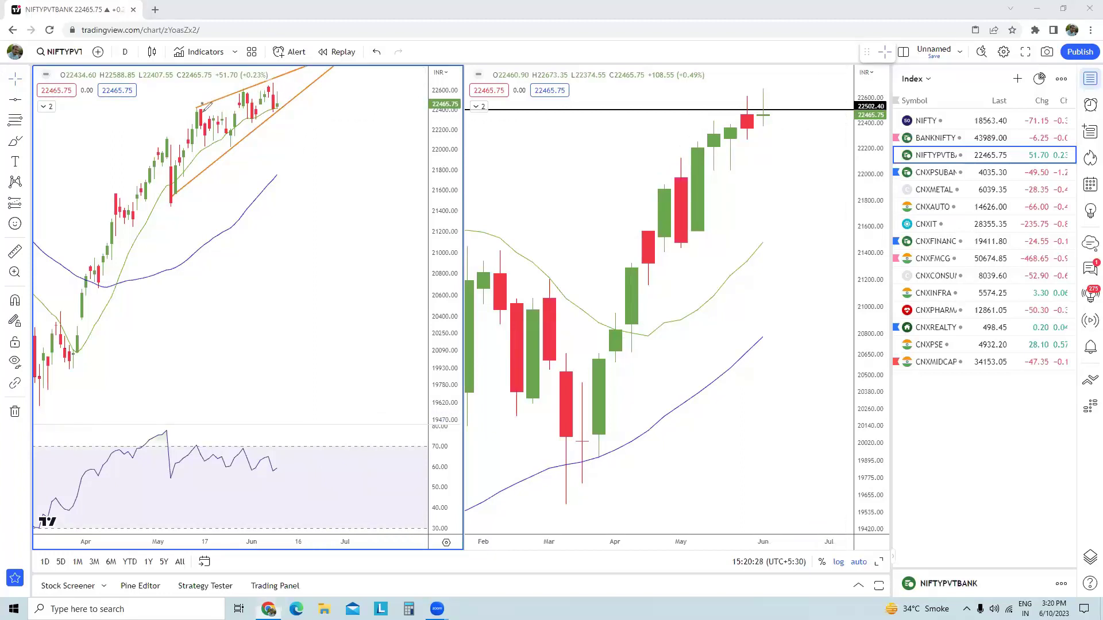
mouse_move(203, 102)
mouse_down()
mouse_move(209, 153)
mouse_move(231, 101)
mouse_move(224, 137)
mouse_up()
mouse_move(250, 74)
mouse_down()
mouse_move(262, 109)
mouse_move(304, 119)
mouse_move(296, 132)
mouse_move(297, 113)
mouse_move(297, 169)
mouse_move(308, 160)
mouse_up()
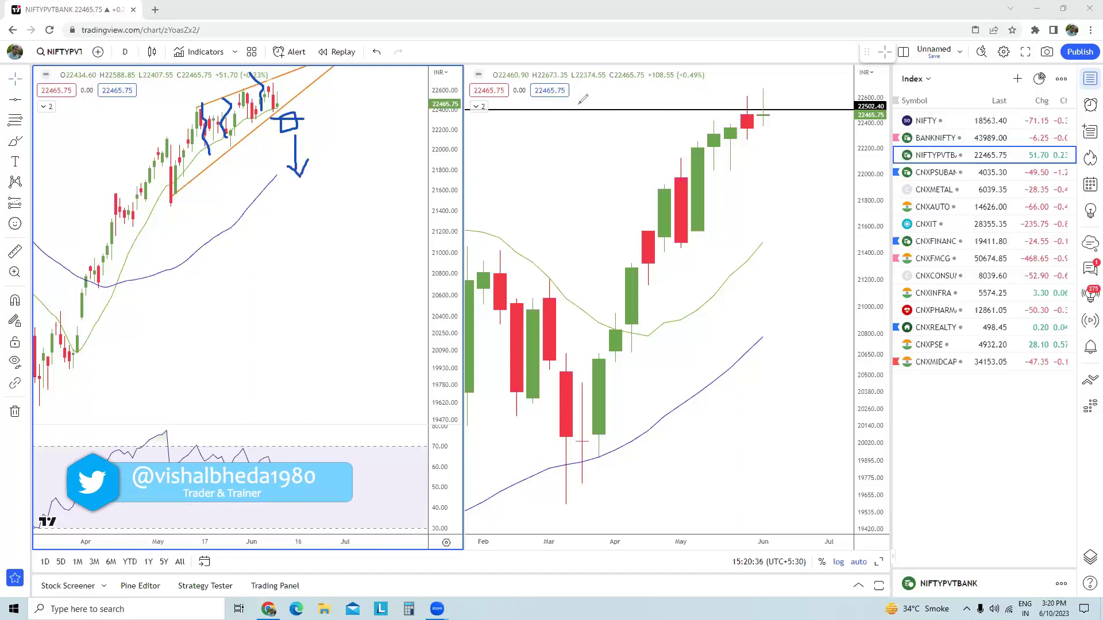
Compare the CNXPSUBANK charts with NIFTYPVTBANK, ending on CNXPSUBANK.
click(936, 172)
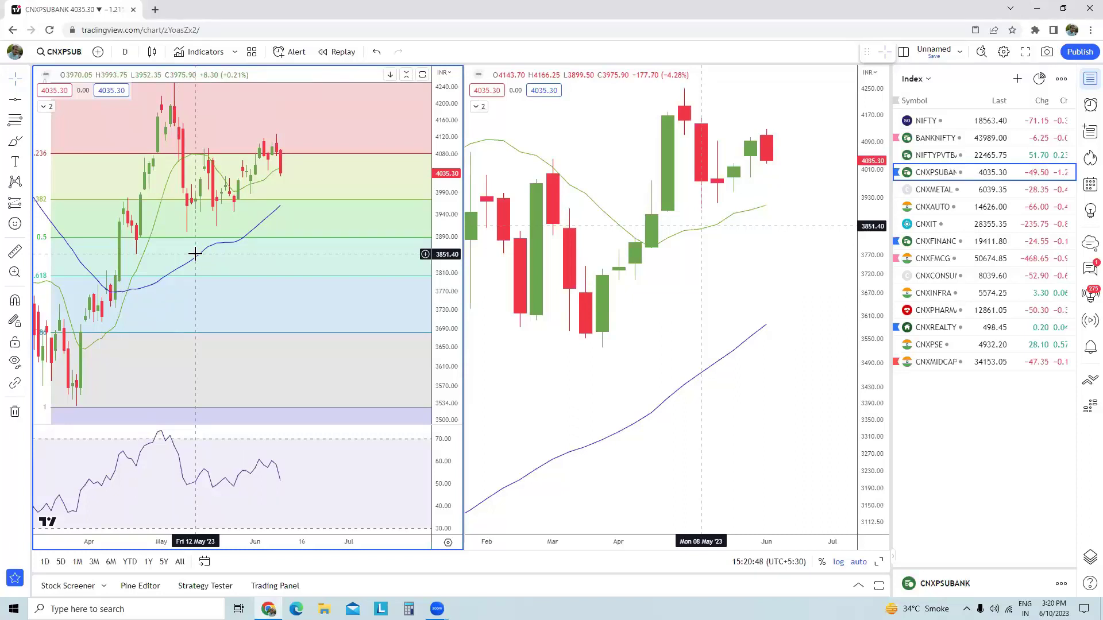
click(936, 155)
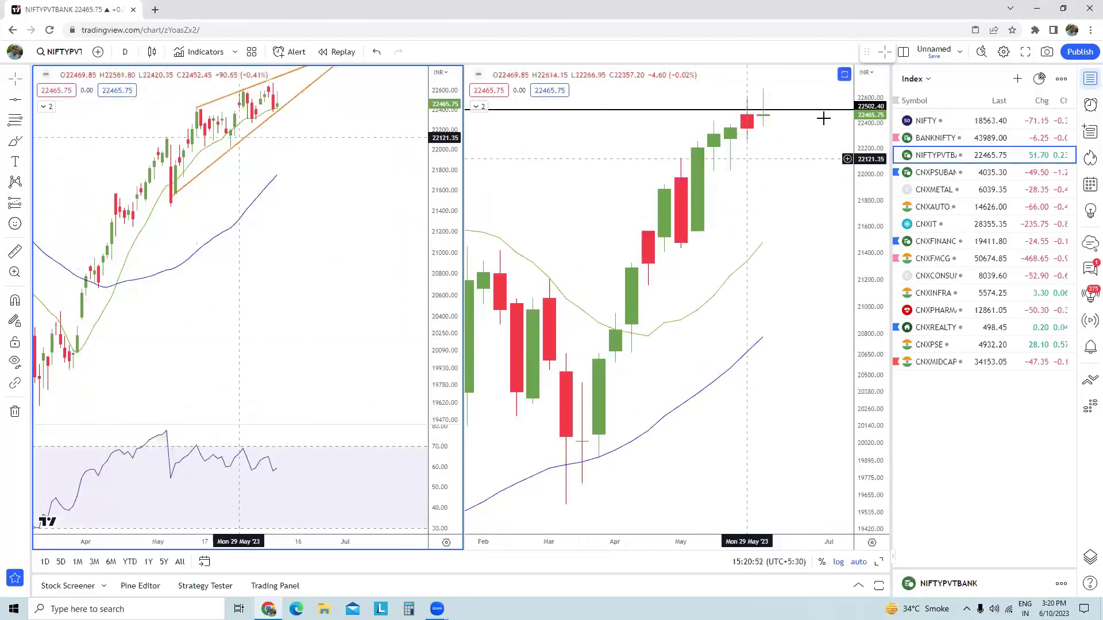
click(919, 173)
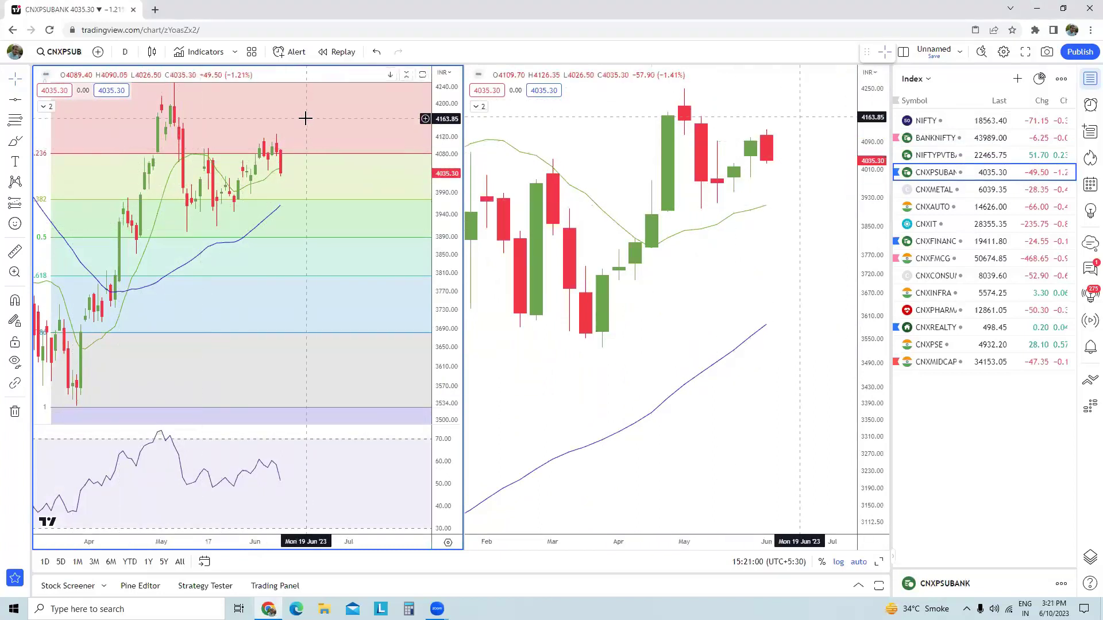
View the SBIN charts through the symbol search, and load the NSE stock BANKBARODA.
text(SBIN)
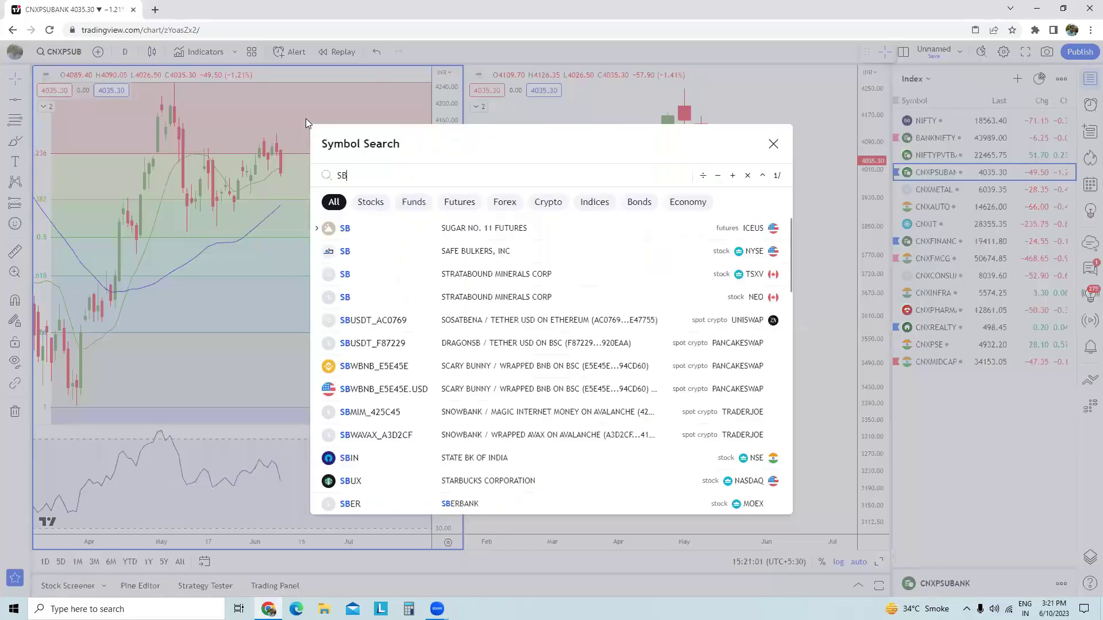
click(393, 230)
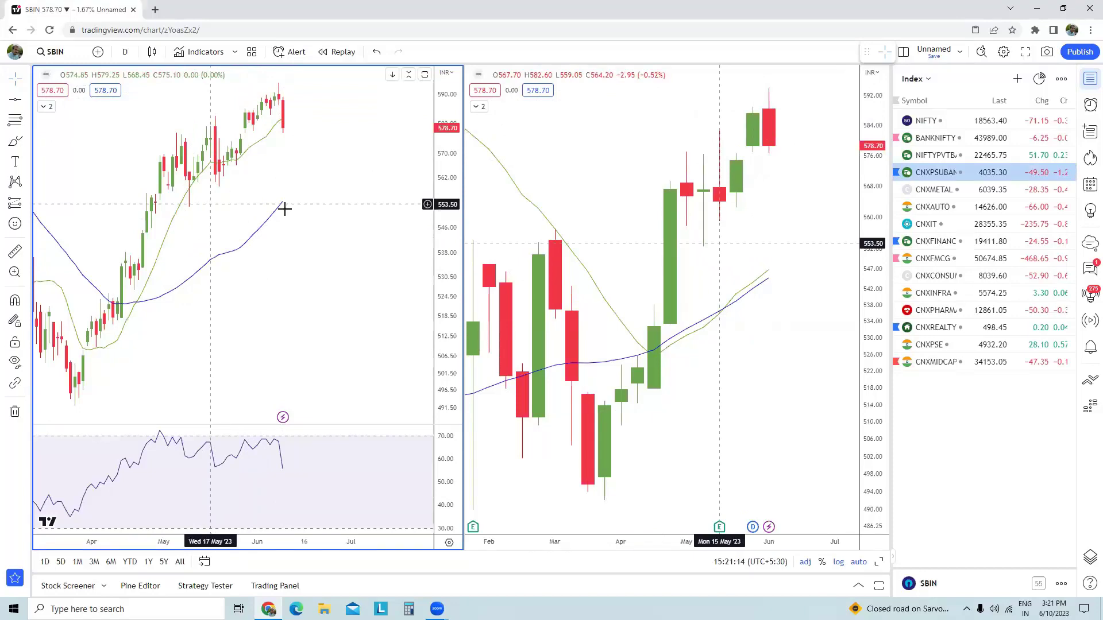
text(BARODA)
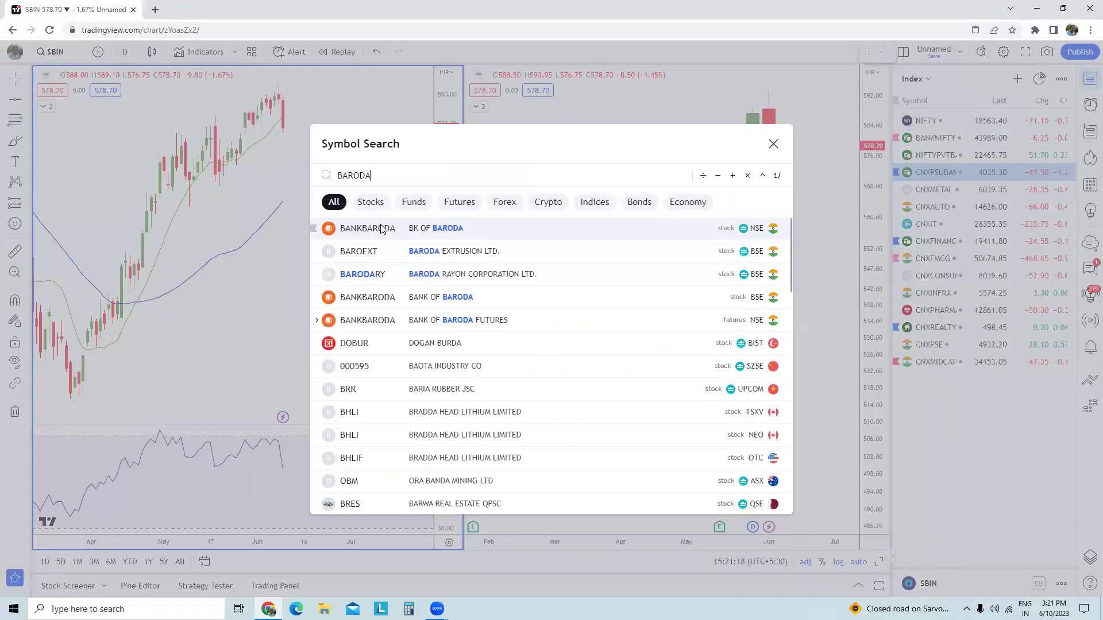
click(380, 227)
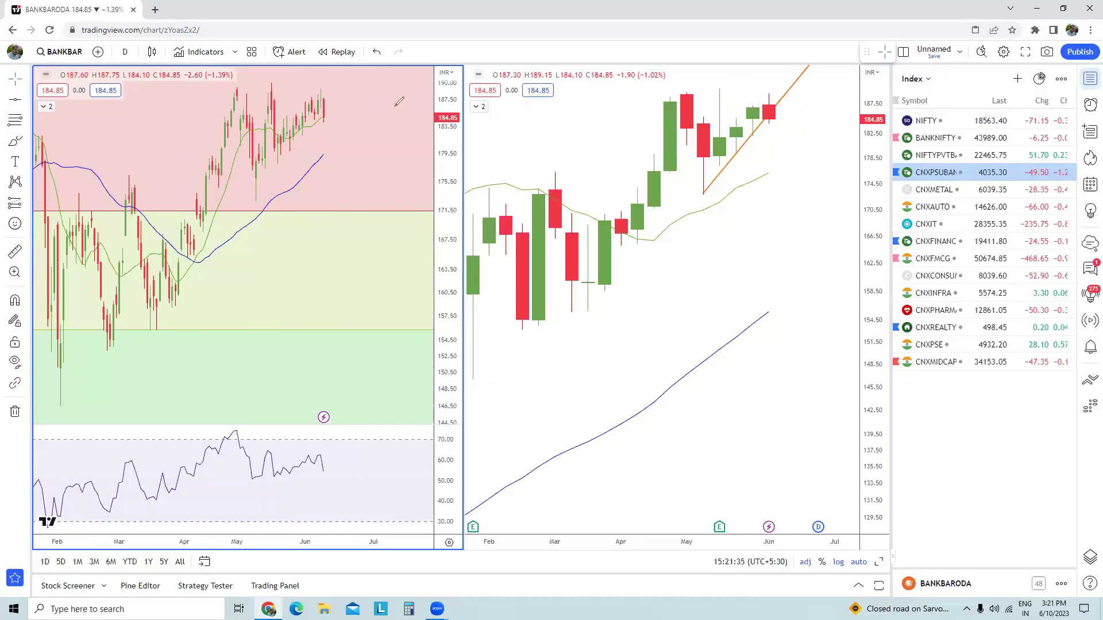
Mark BANKBARODA's latest daily candles with a blue arrow, underline the support near 172, sketch the price path, and erase the marks.
mouse_move(371, 104)
mouse_down()
mouse_move(340, 111)
mouse_move(369, 112)
mouse_up()
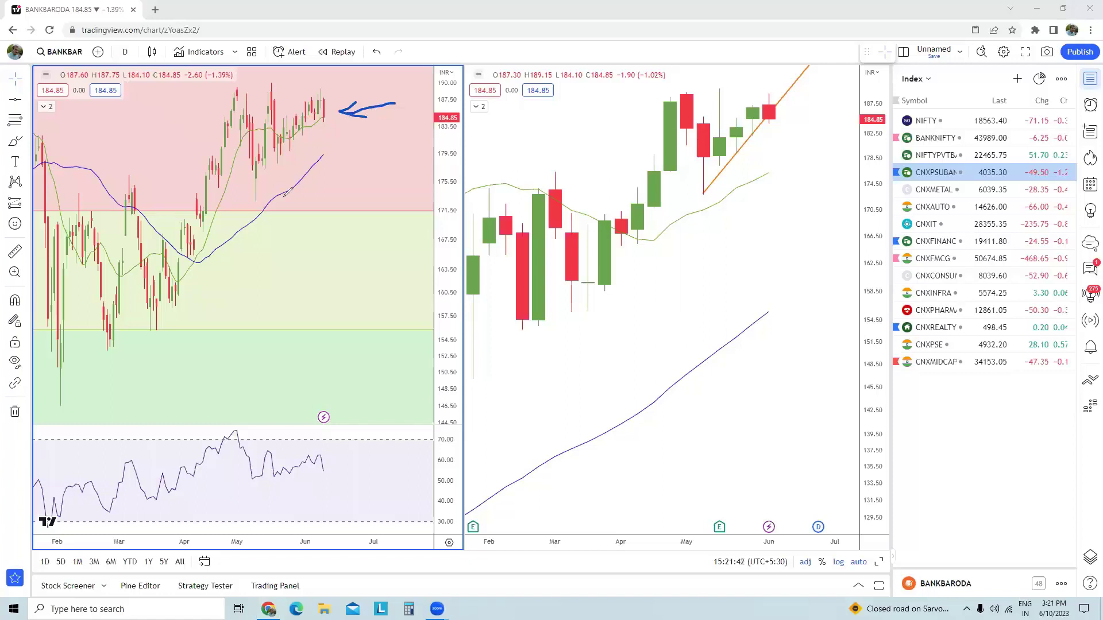
drag(256, 203, 425, 210)
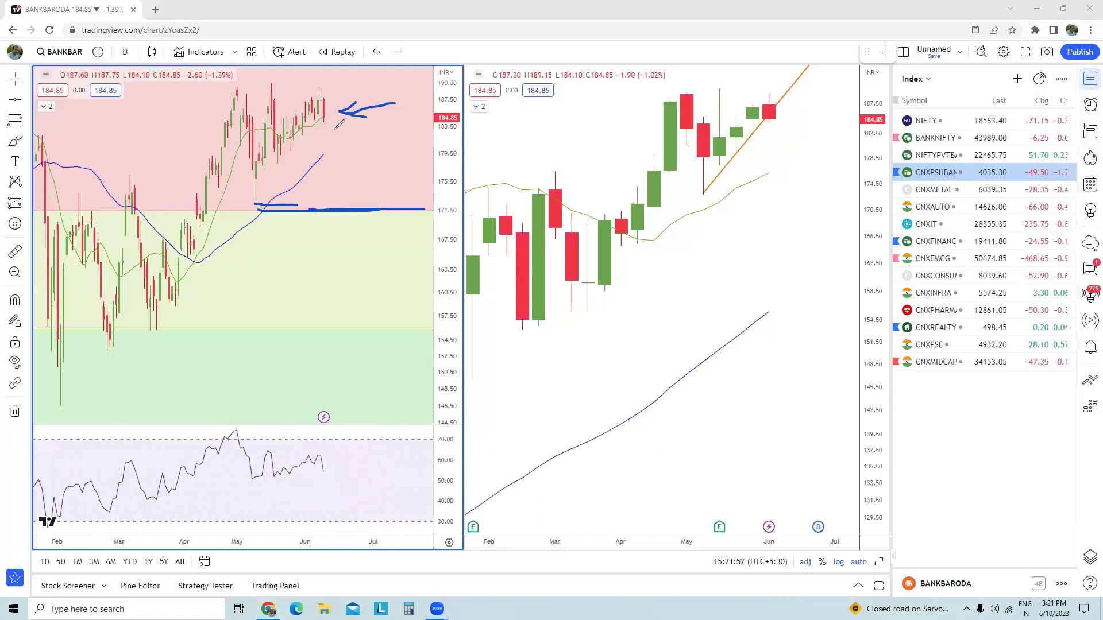
drag(336, 139, 428, 98)
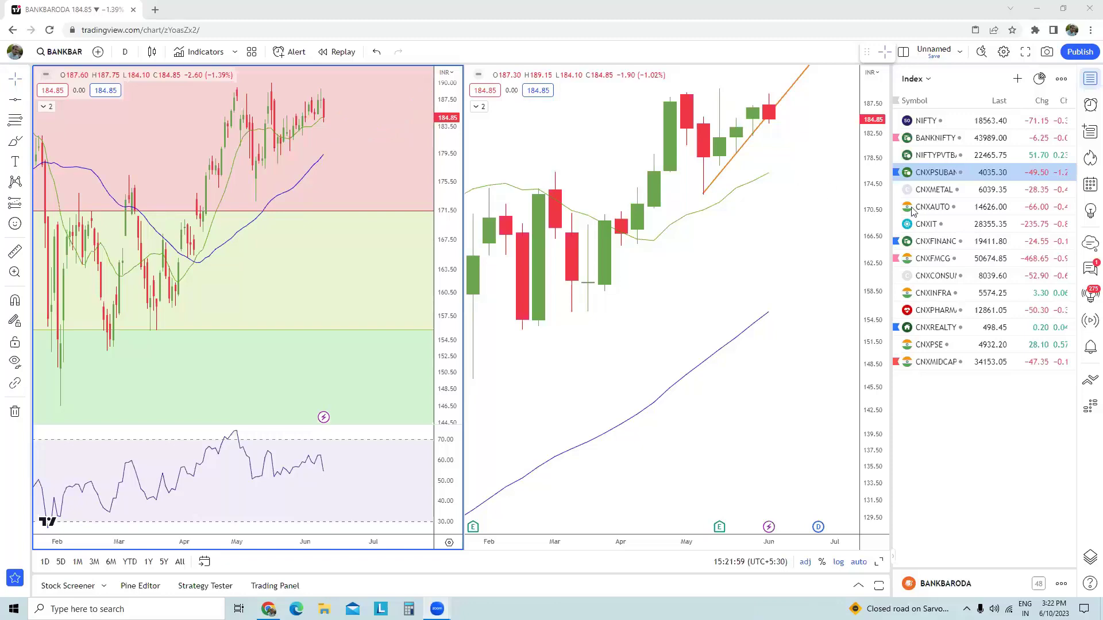
Load CNXMETAL from the watchlist, and mark its last three weekly candles with blue arrows and circle the recent weekly rally.
click(951, 194)
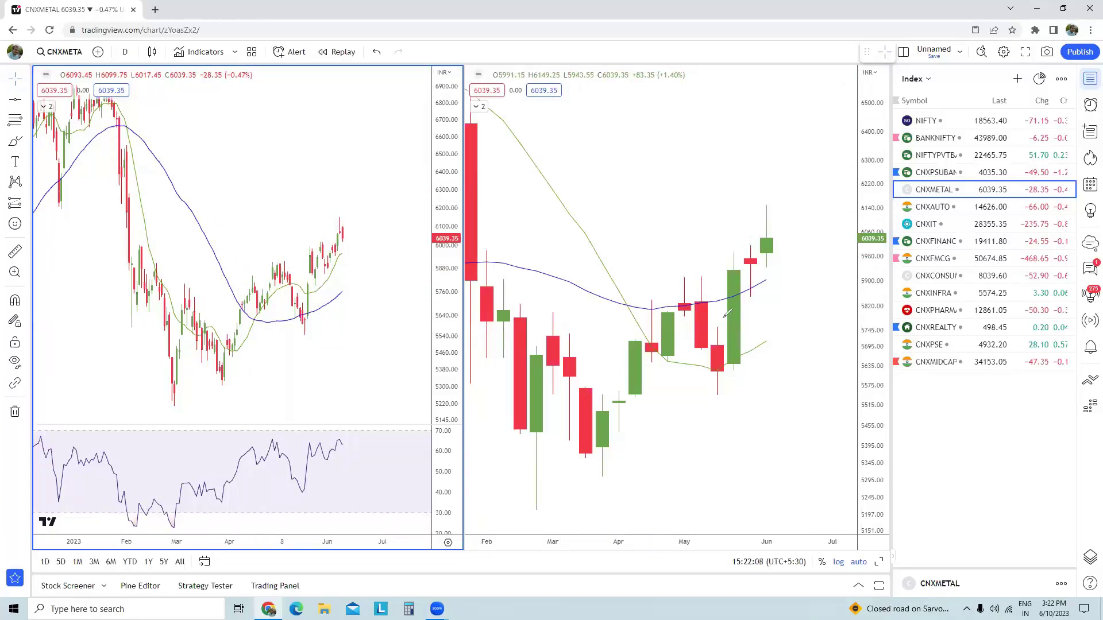
mouse_move(647, 235)
mouse_down()
mouse_move(720, 267)
mouse_move(702, 276)
mouse_up()
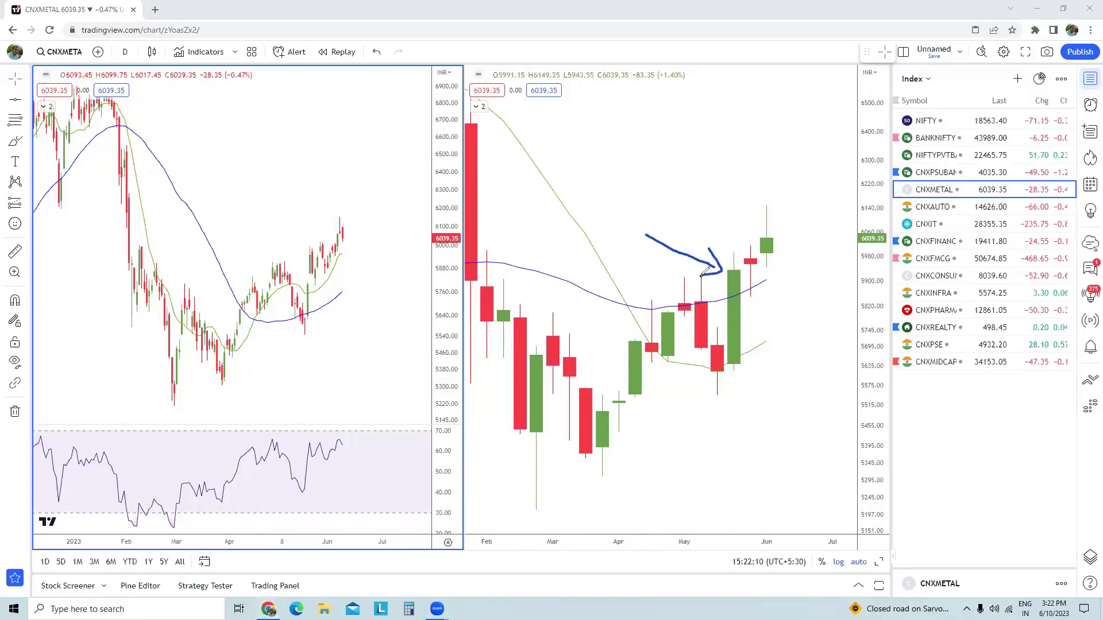
mouse_move(713, 209)
mouse_down()
mouse_move(746, 247)
mouse_move(741, 232)
mouse_move(726, 250)
mouse_up()
mouse_move(828, 206)
mouse_down()
mouse_move(782, 230)
mouse_move(816, 233)
mouse_up()
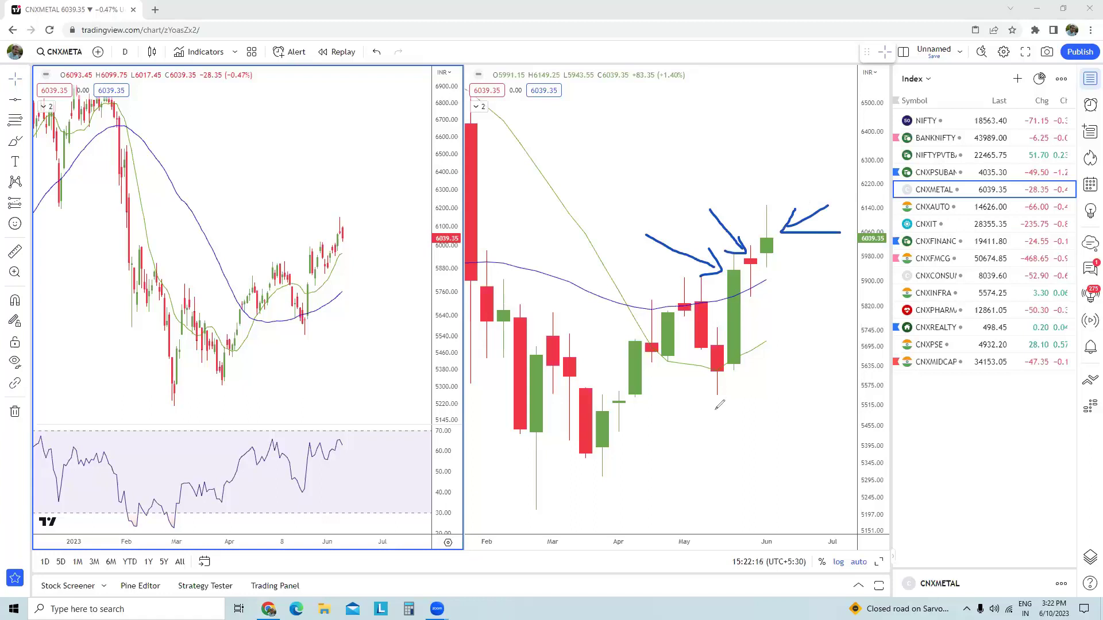
mouse_move(702, 415)
mouse_down()
mouse_move(807, 247)
mouse_move(726, 206)
mouse_move(675, 397)
mouse_move(719, 403)
mouse_up()
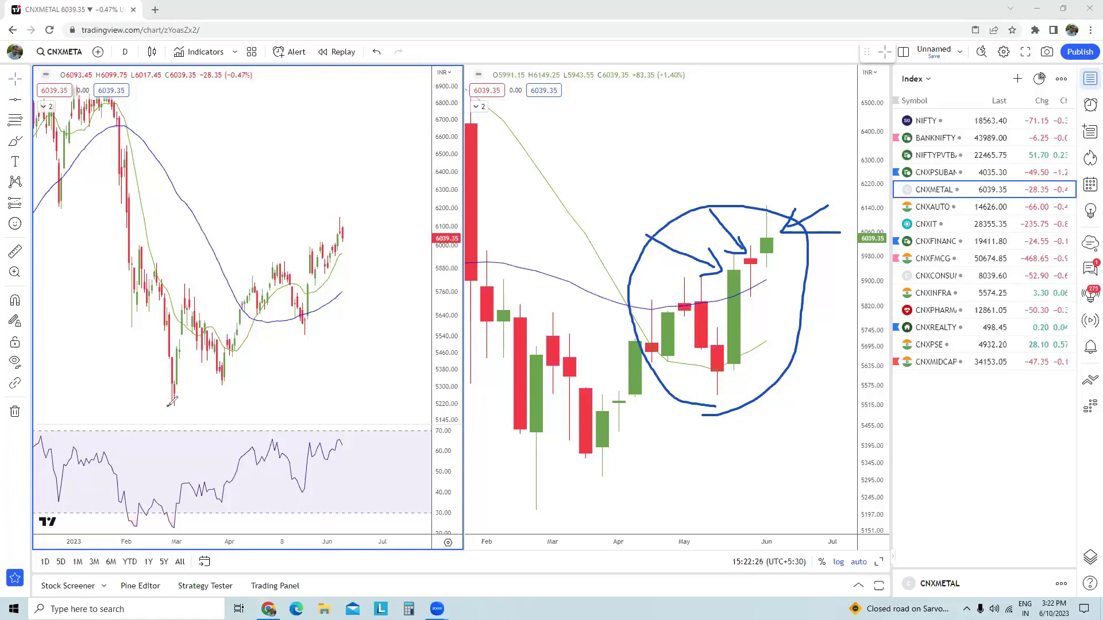
Trace CNXMETAL's daily zigzag rise from its March low in blue and number the swing points 1 to 5 in orange.
mouse_move(168, 406)
mouse_down()
mouse_move(179, 404)
mouse_move(185, 286)
mouse_move(229, 373)
mouse_move(280, 265)
mouse_move(305, 333)
mouse_move(341, 219)
mouse_move(374, 217)
mouse_up()
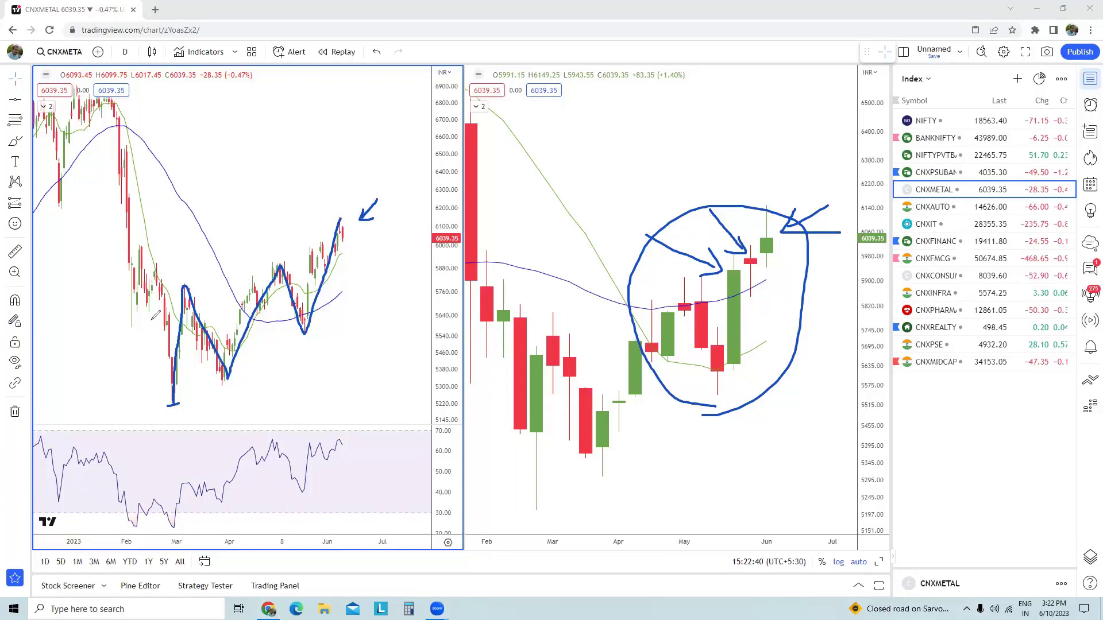
drag(180, 247, 180, 268)
mouse_move(216, 395)
mouse_down()
mouse_move(224, 409)
mouse_move(246, 406)
mouse_up()
drag(258, 230, 263, 259)
drag(307, 348, 326, 379)
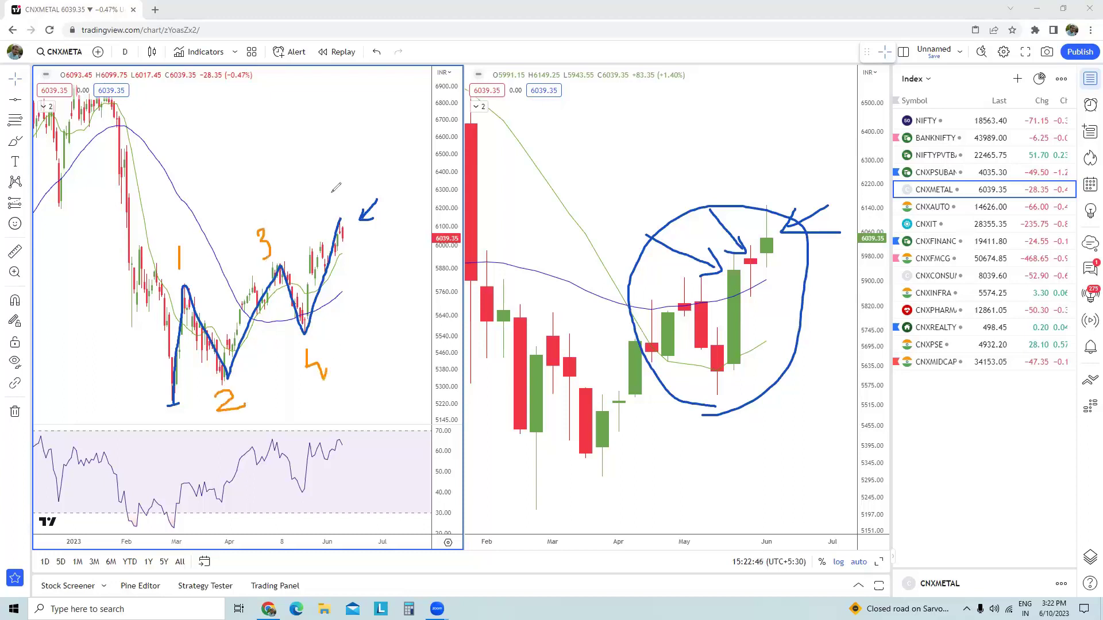
drag(342, 190, 327, 205)
drag(326, 204, 323, 220)
Connect swings 1 to 3 and 2 to 4 with orange arrows, sketch a pullback above point 4 and a renewed rise, and erase everything.
drag(192, 283, 256, 273)
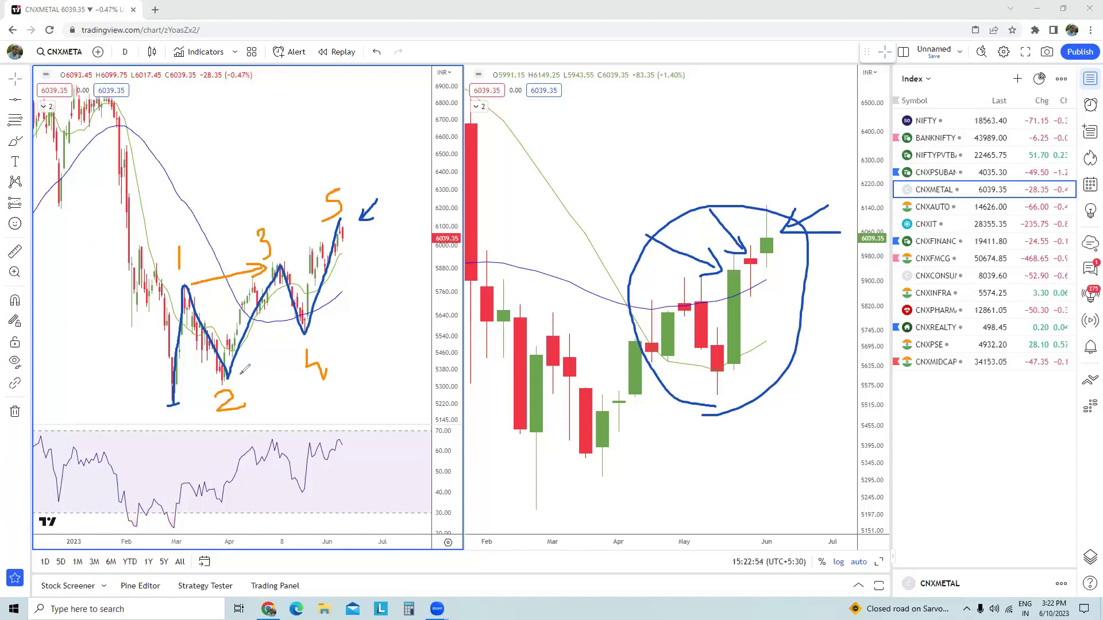
mouse_move(241, 374)
mouse_down()
mouse_move(296, 339)
mouse_move(290, 346)
mouse_up()
drag(341, 220, 359, 278)
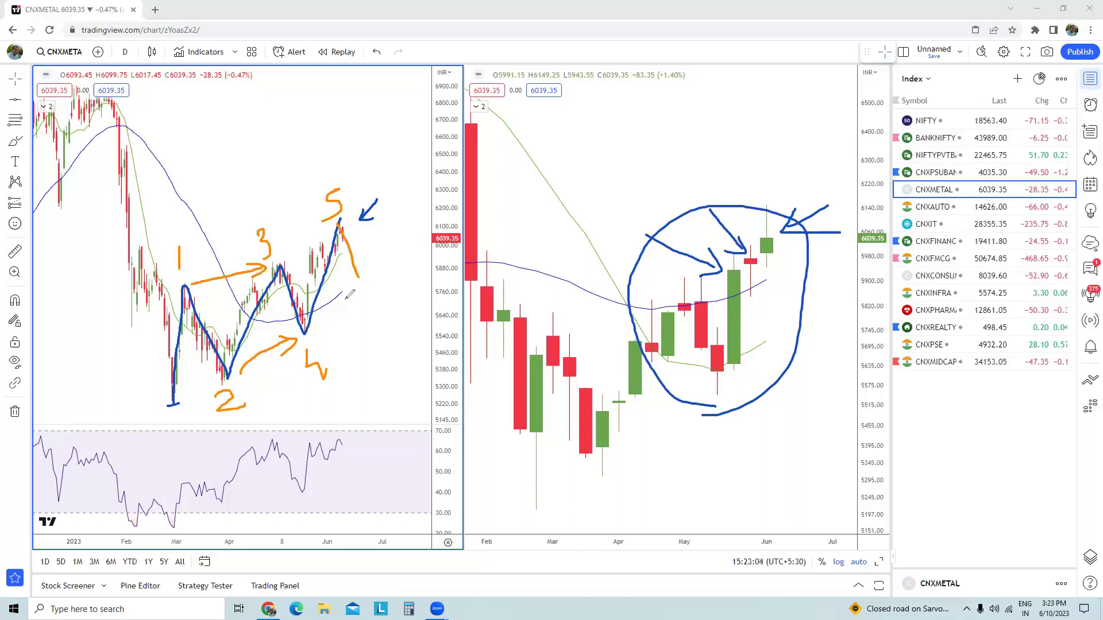
drag(303, 335, 365, 332)
mouse_move(359, 279)
mouse_down()
mouse_move(335, 315)
mouse_move(357, 311)
mouse_move(388, 241)
mouse_move(401, 154)
mouse_move(420, 167)
mouse_up()
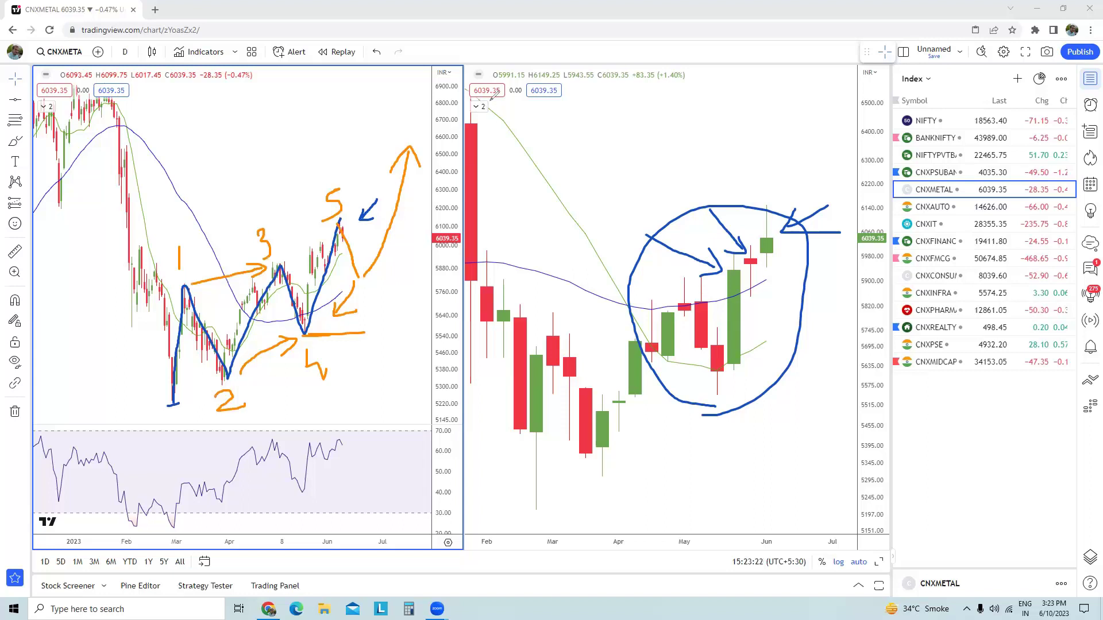
key(Escape)
Load CNXAUTO from the watchlist and restore the RSI pane on its weekly chart.
click(956, 208)
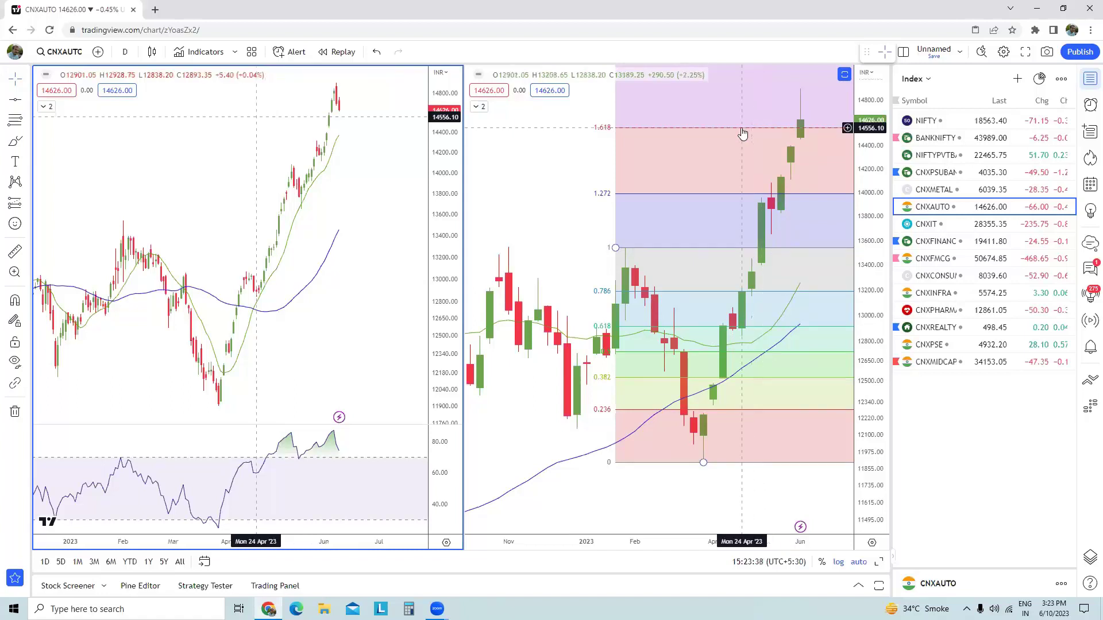
click(696, 155)
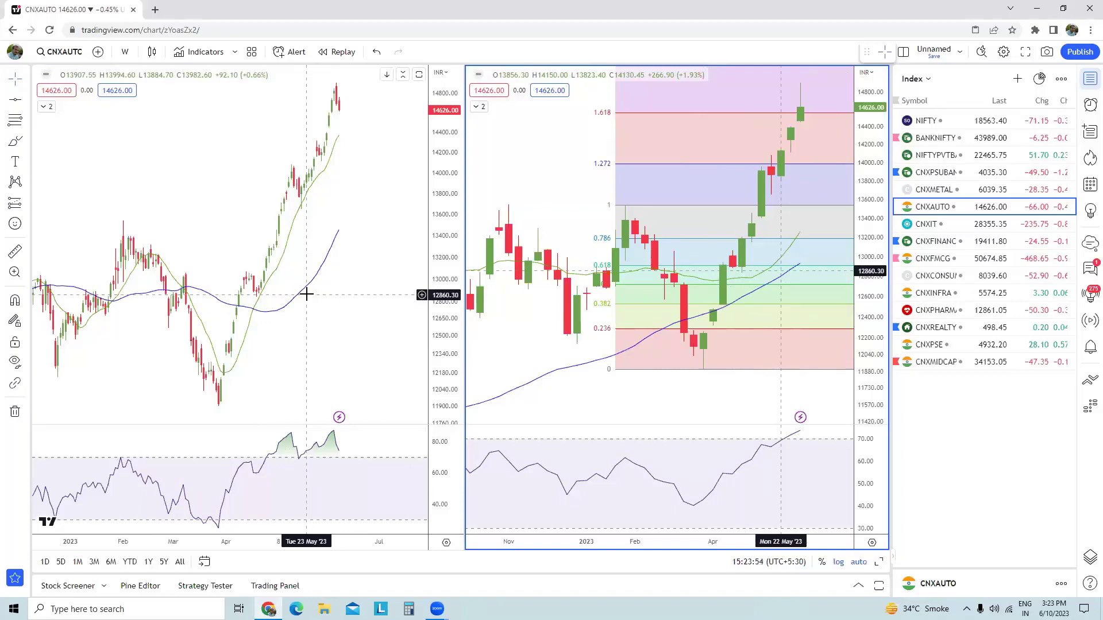
Search for ASHOK and load the NSE stock ASHOKLEY to view its daily and weekly charts.
click(242, 228)
text(ASH)
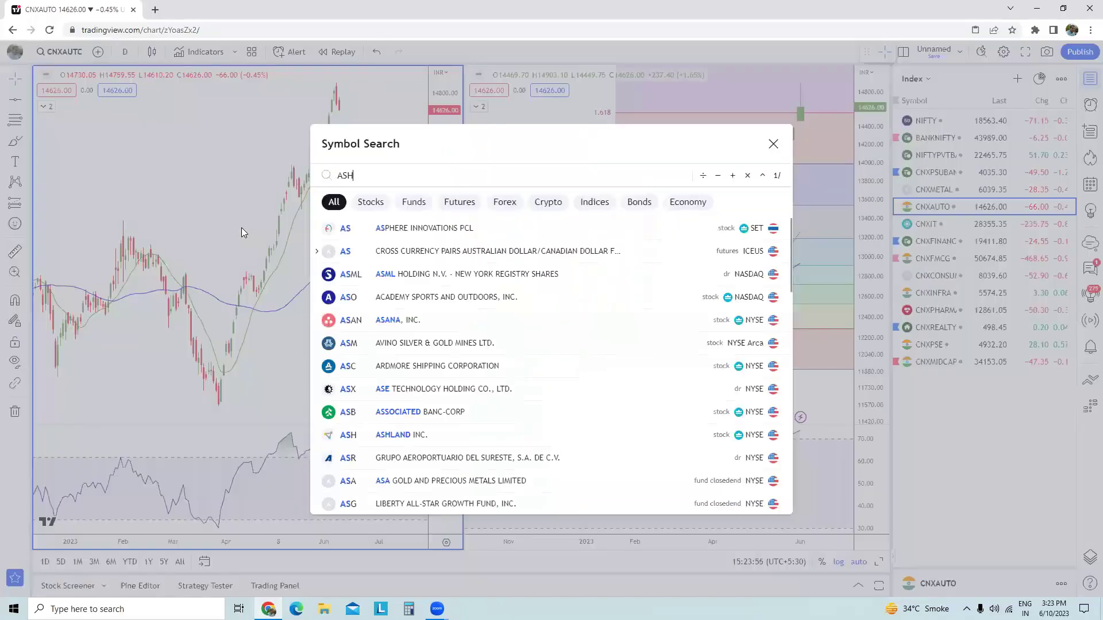
text(OK)
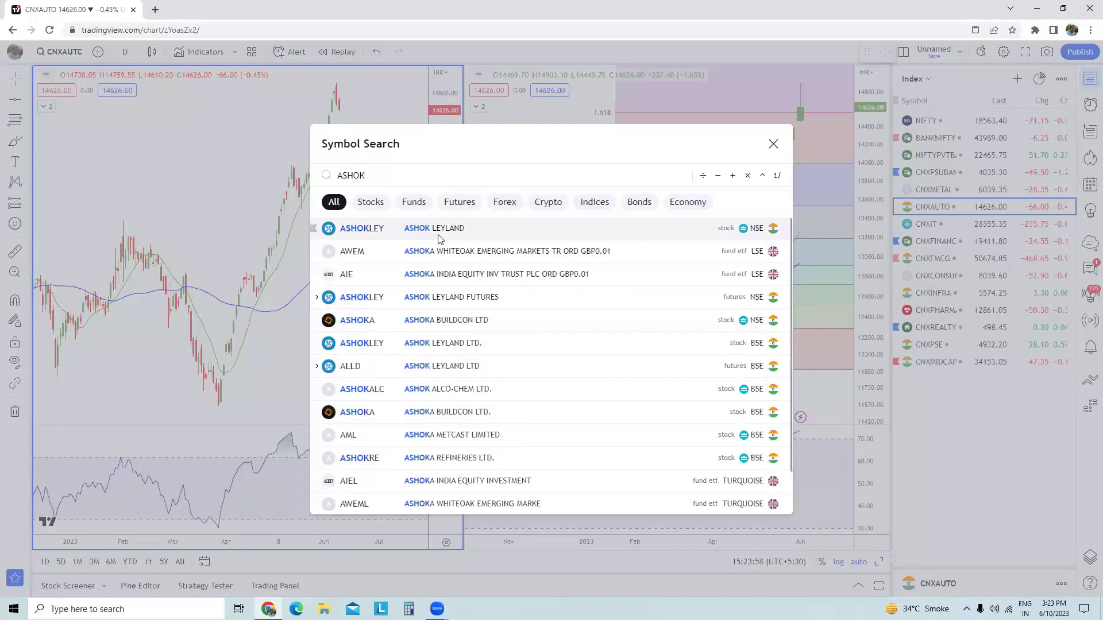
click(439, 238)
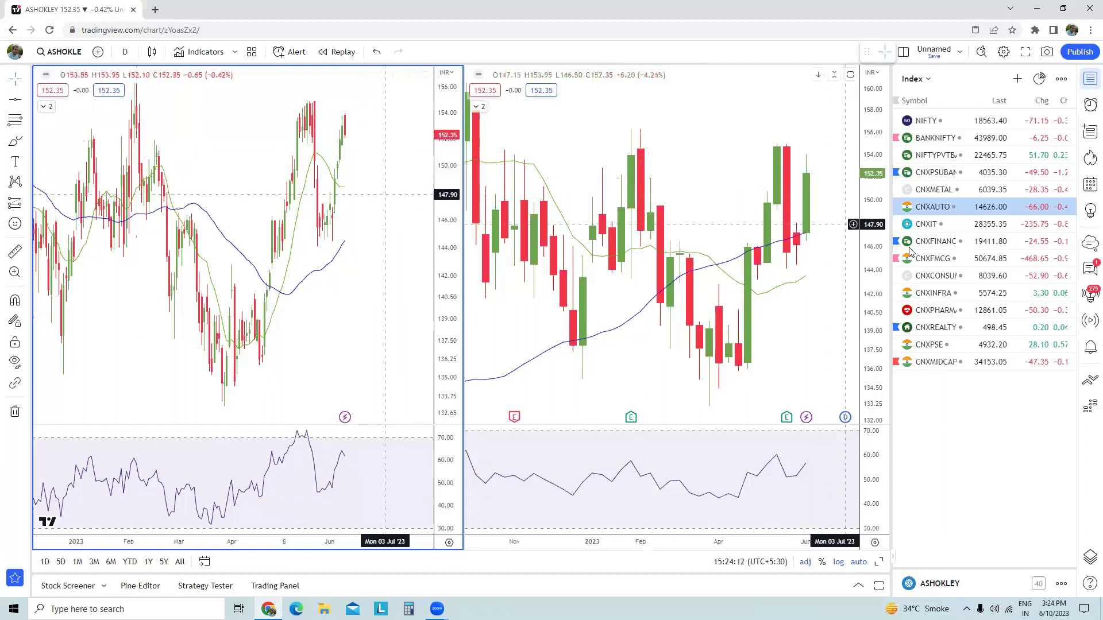
Load CNXIT from the watchlist and get ready to annotate its charts.
click(999, 228)
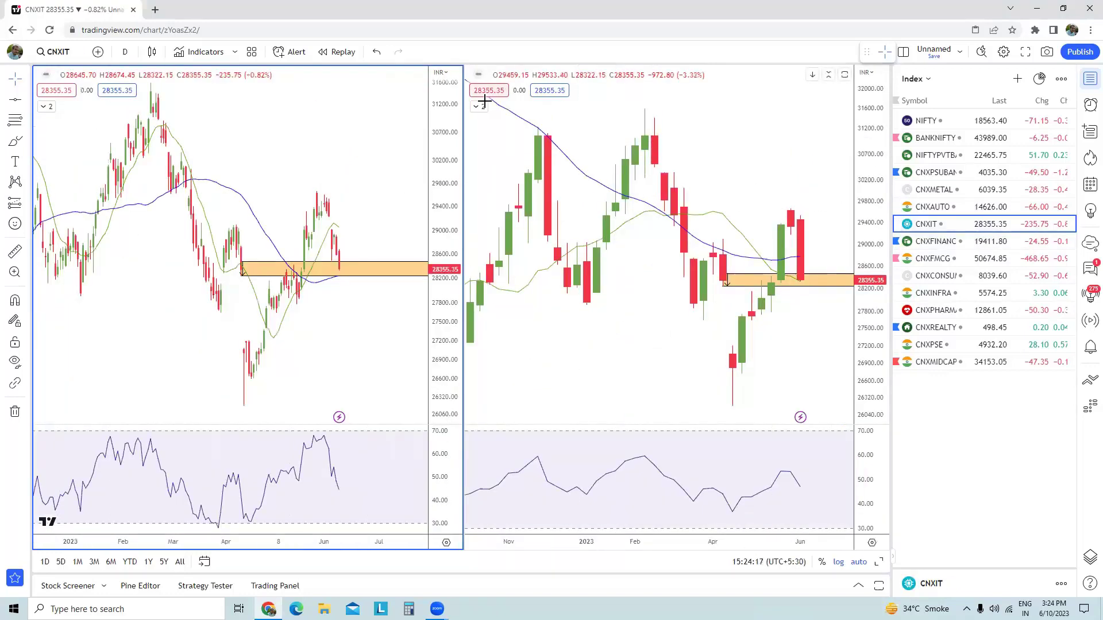
click(454, 86)
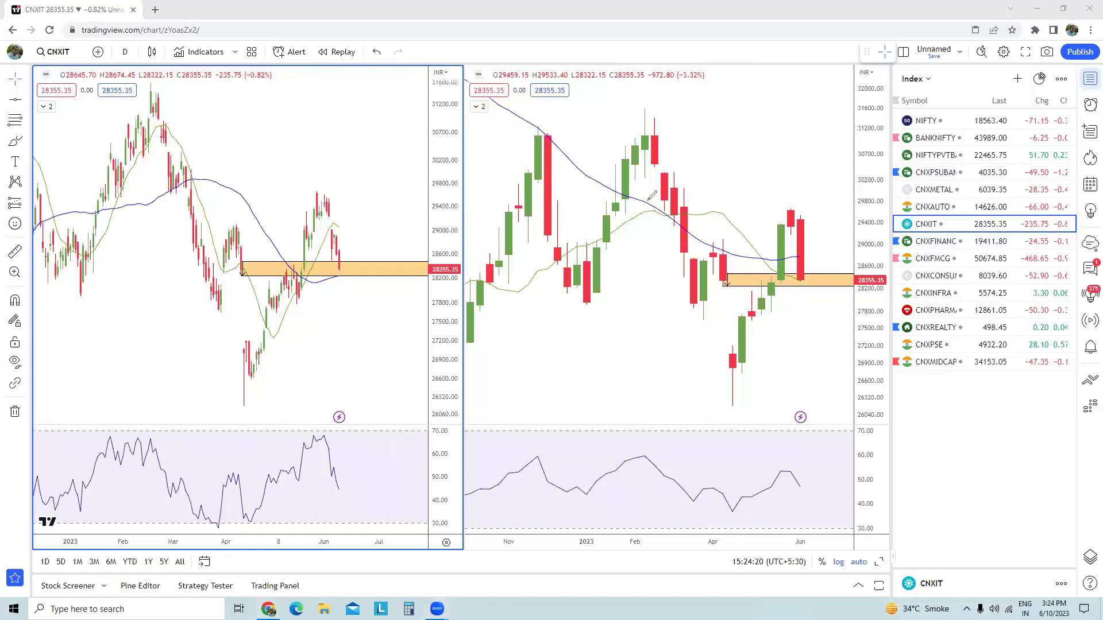
Mark the April low on the weekly CNXIT chart with an orange arrow and underline both edges of the price gap.
mouse_move(763, 362)
mouse_down()
mouse_move(809, 364)
mouse_move(785, 364)
mouse_up()
click(772, 353)
mouse_move(731, 283)
mouse_down()
mouse_move(754, 283)
mouse_move(776, 309)
mouse_up()
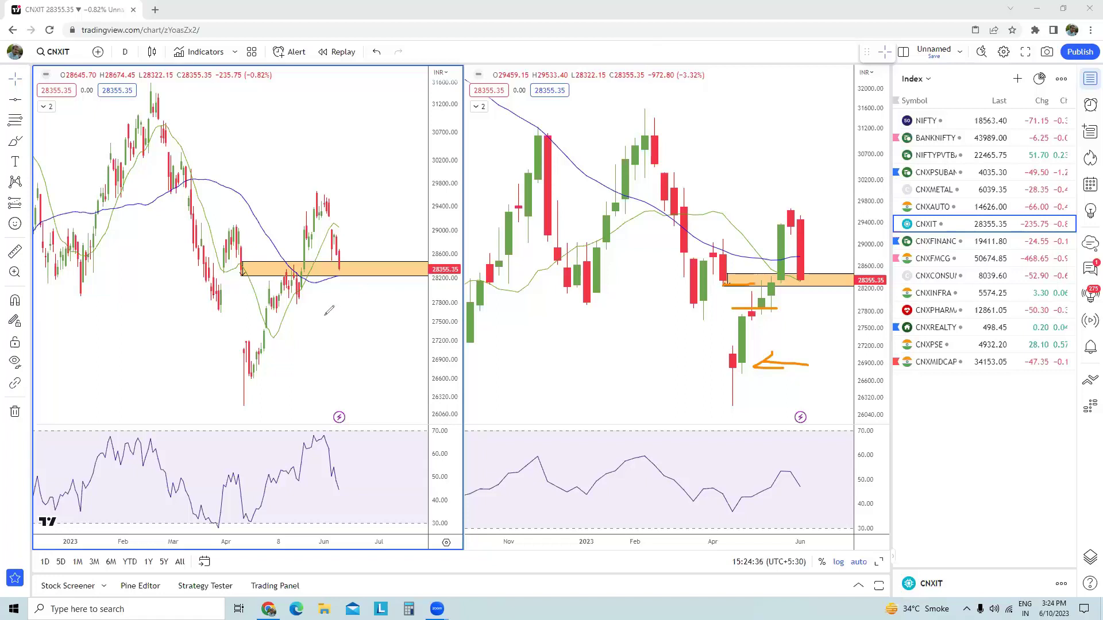
Draw a blue rising line along the daily CNXIT rally from the April low and underline both edges of the gap.
drag(229, 391, 314, 191)
drag(233, 276, 276, 275)
drag(228, 311, 277, 310)
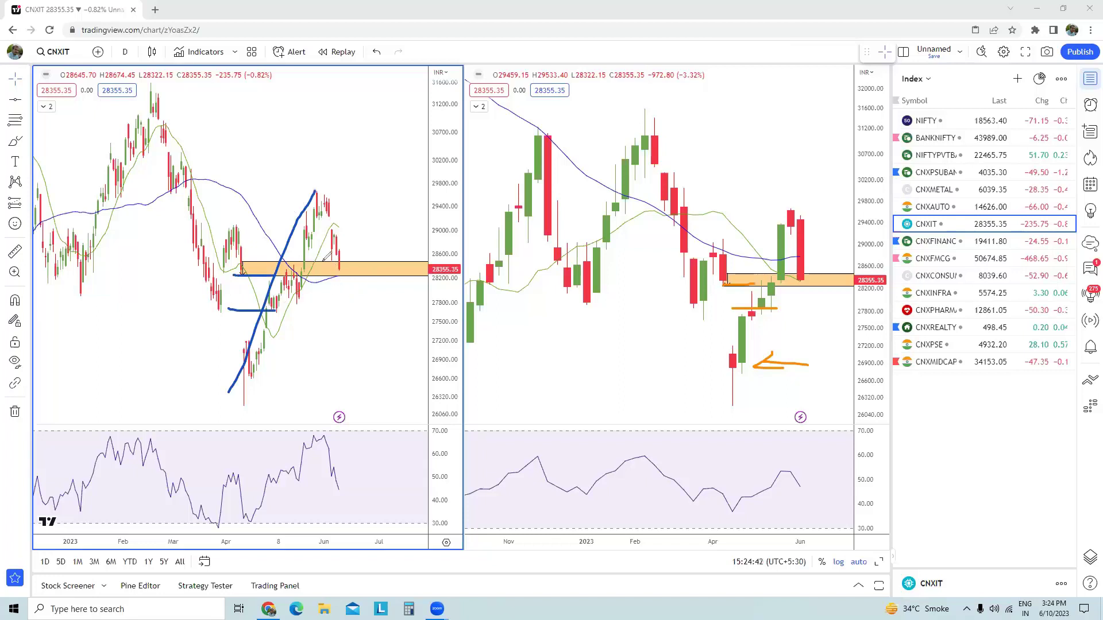
Trace the upper and lower edges of the daily CNXIT orange zone in blue and erase all markings from both charts.
mouse_move(321, 262)
mouse_down()
mouse_move(366, 261)
mouse_move(397, 277)
mouse_up()
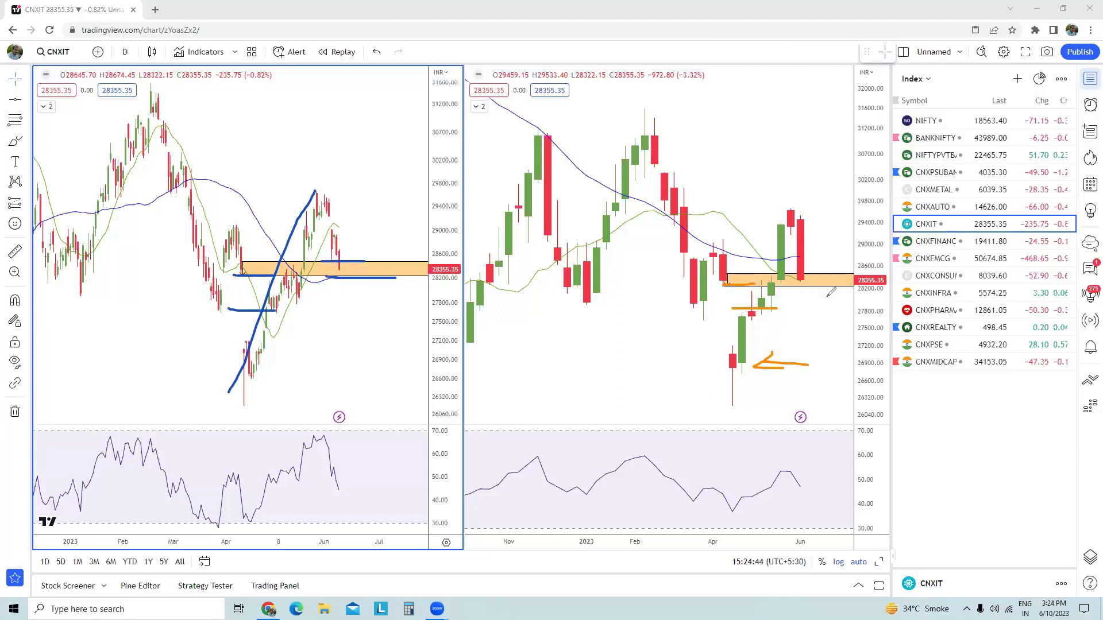
mouse_move(834, 319)
mouse_down()
mouse_move(823, 292)
mouse_move(817, 314)
mouse_move(836, 297)
mouse_up()
drag(328, 277, 360, 277)
key(Escape)
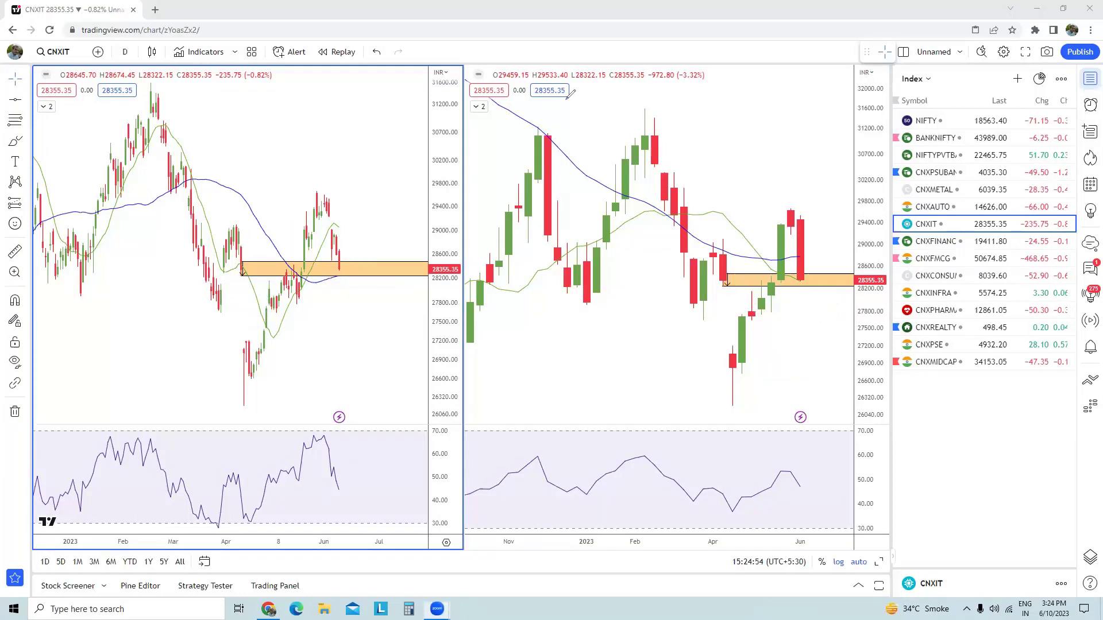
Search for and load the NSE stocks INFY, TCS and WIPRO one after another to view their daily and weekly charts.
text(INFY)
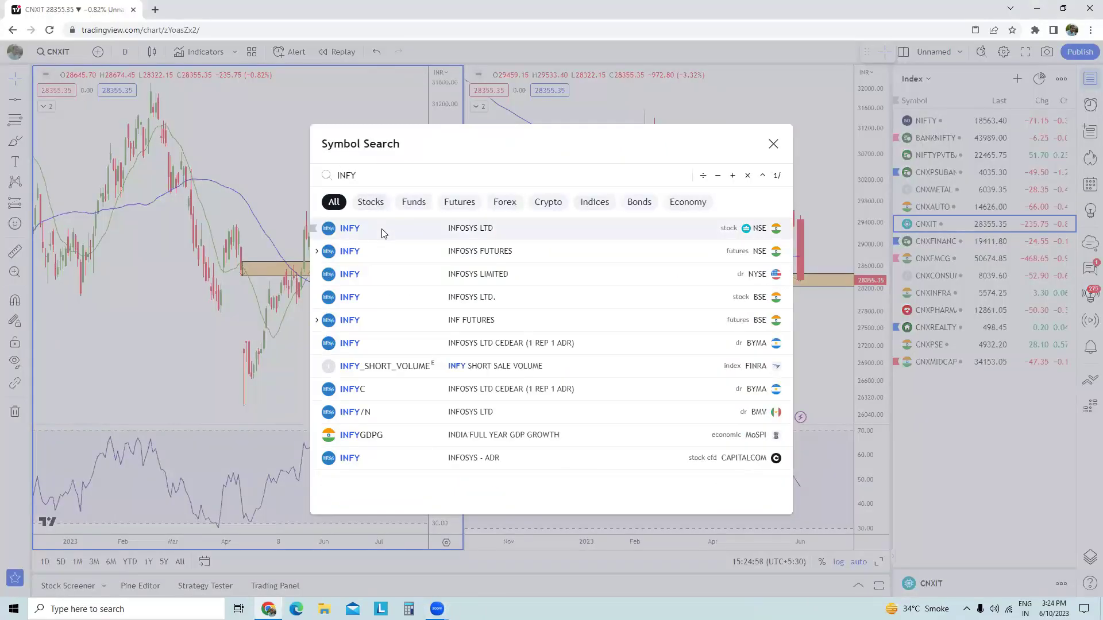
click(383, 228)
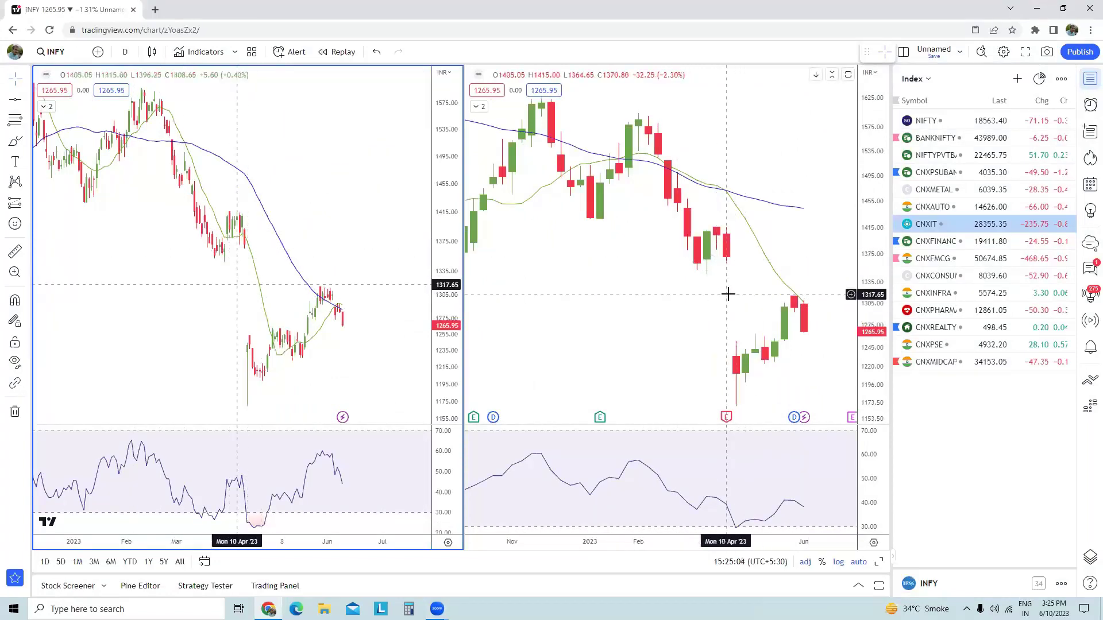
text(TCS)
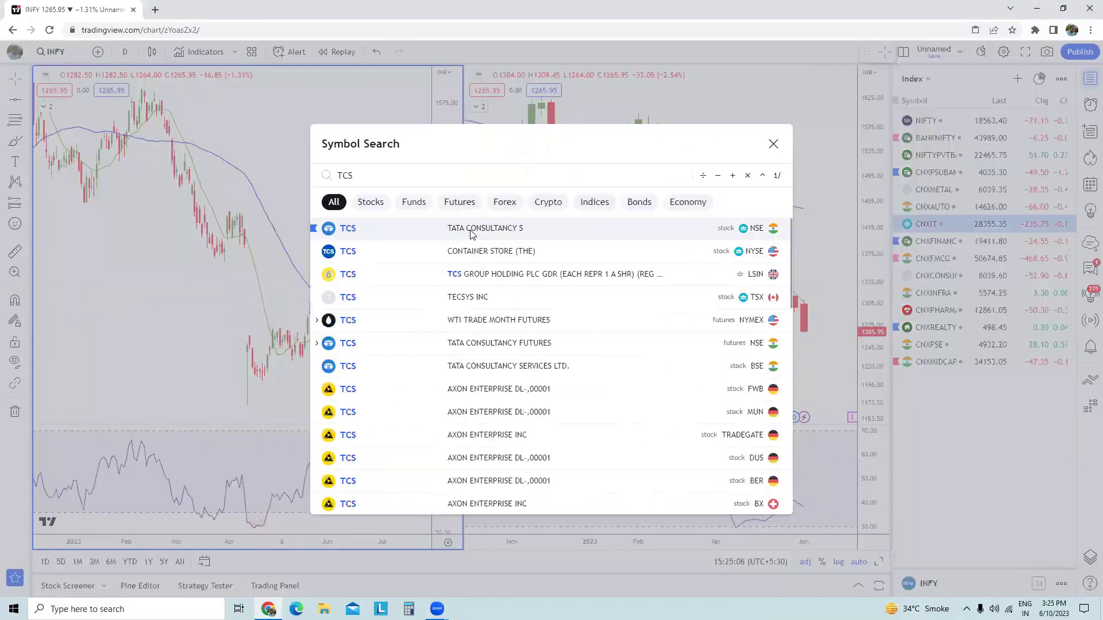
click(469, 233)
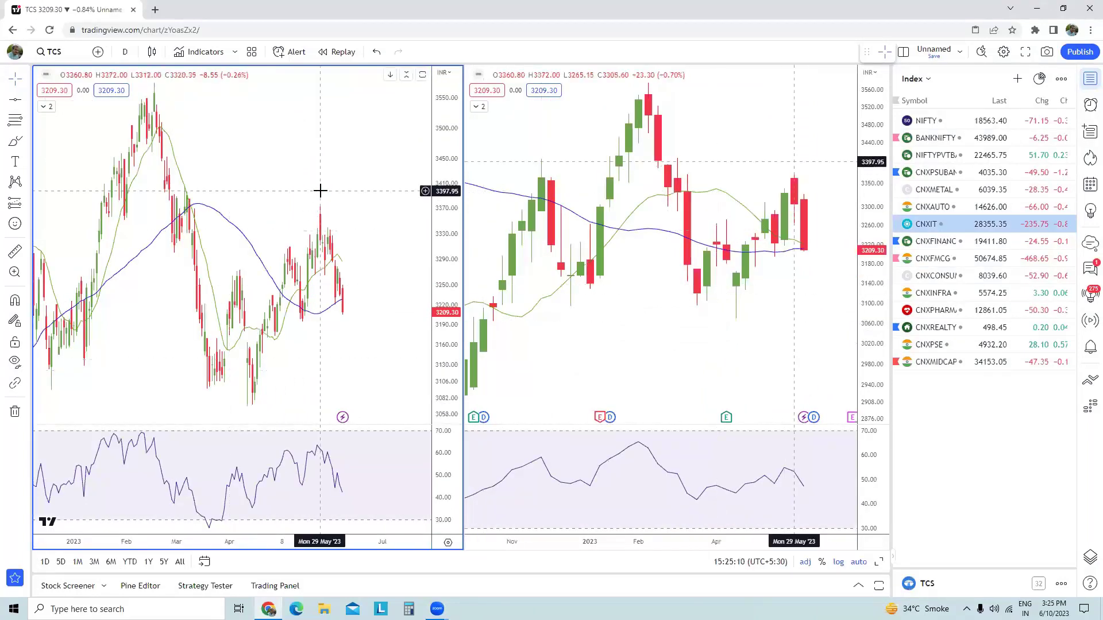
text(WIPRO)
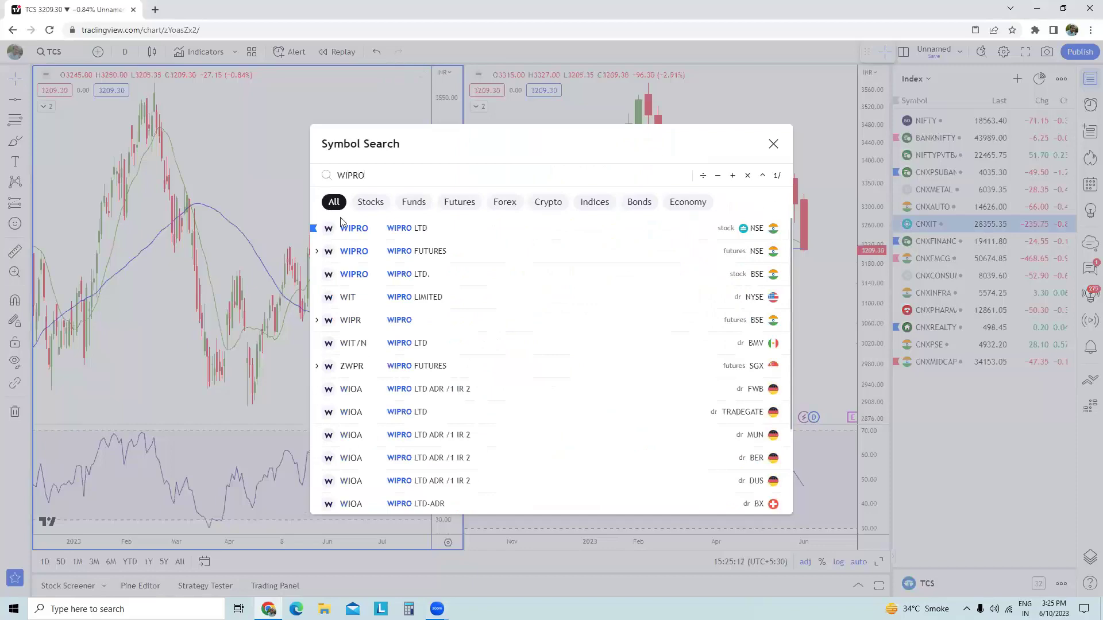
click(352, 228)
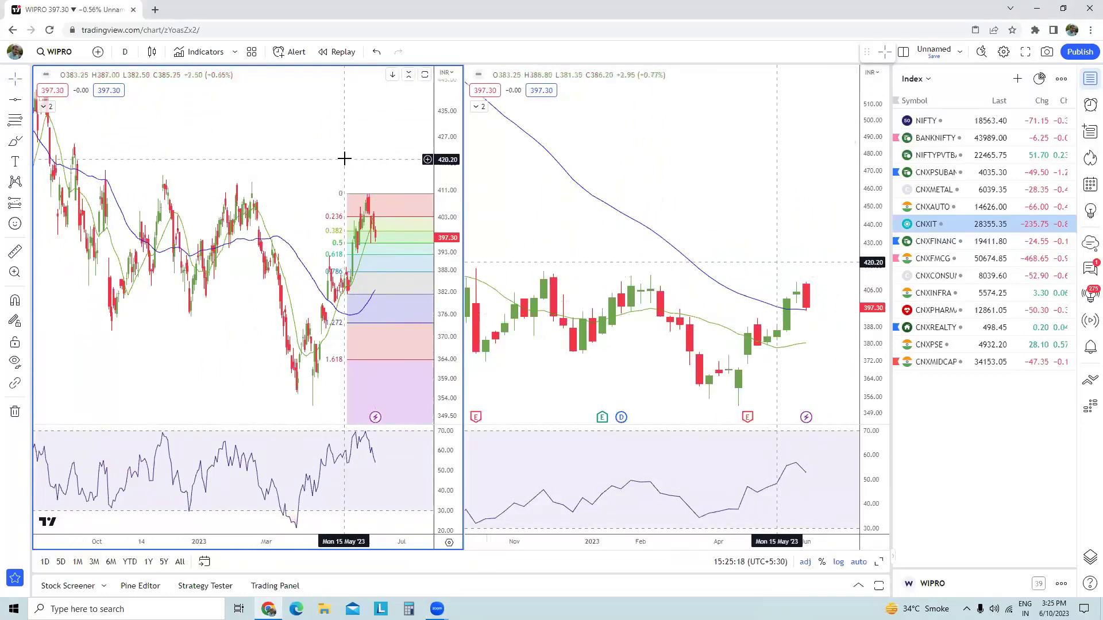
Load the NSE stock COFORGE and examine the latest daily pullback against its Fibonacci levels and orange zone.
text(COFOR)
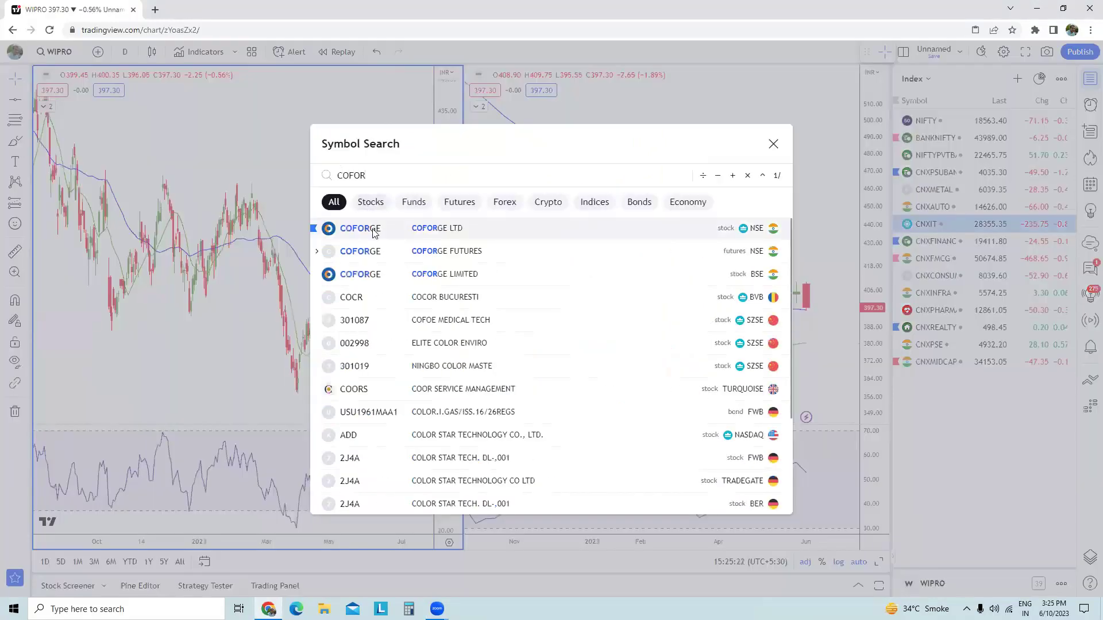
click(372, 228)
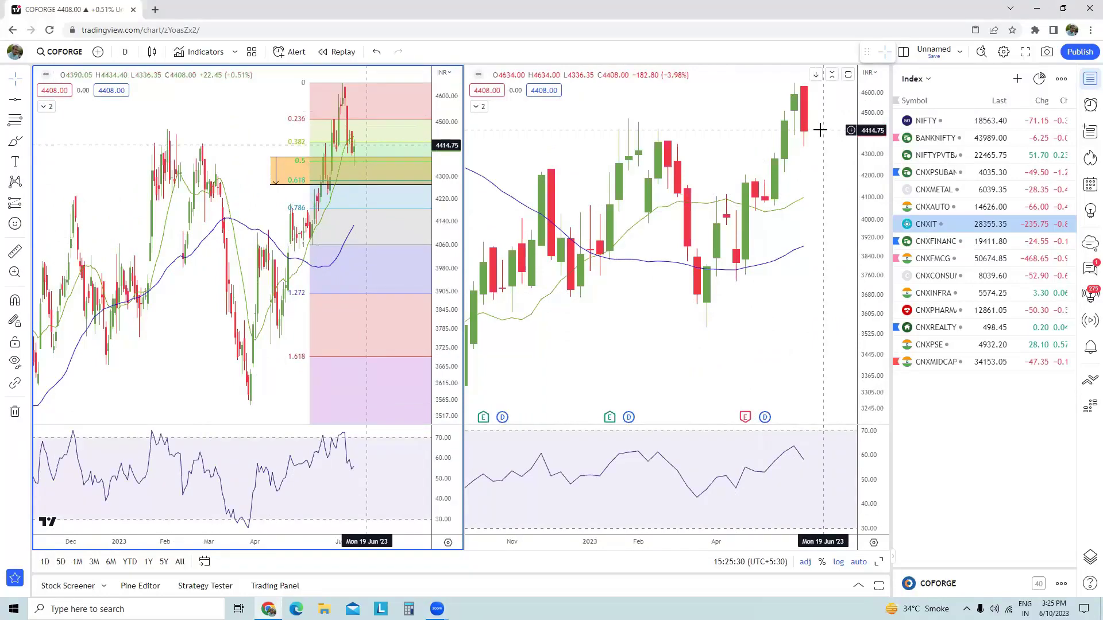
scroll(284, 214, up, 3)
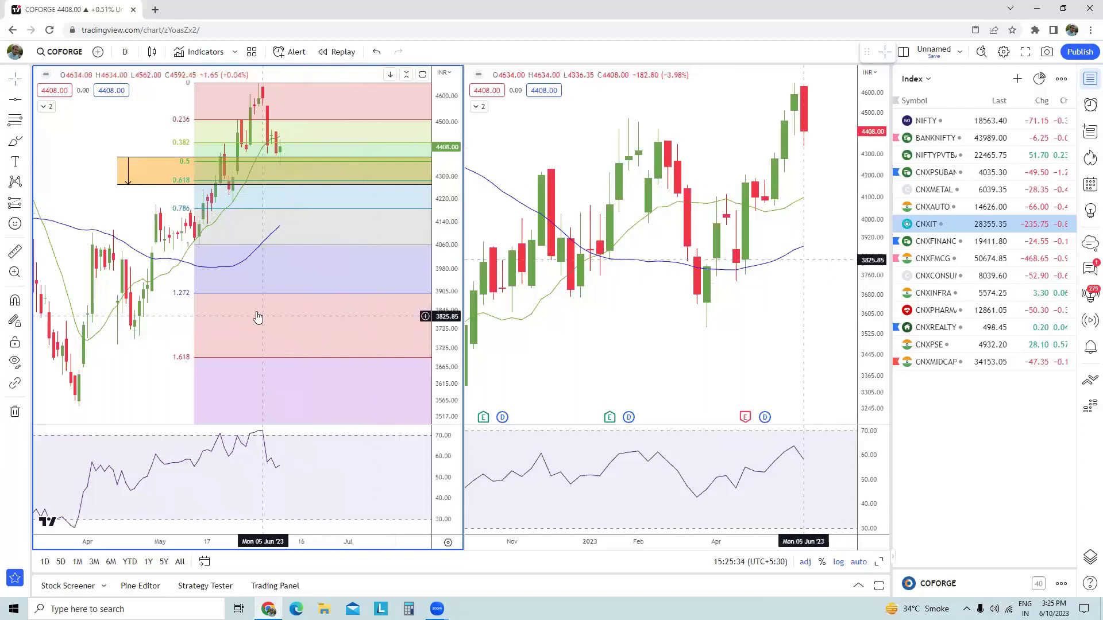
scroll(261, 310, down, 1)
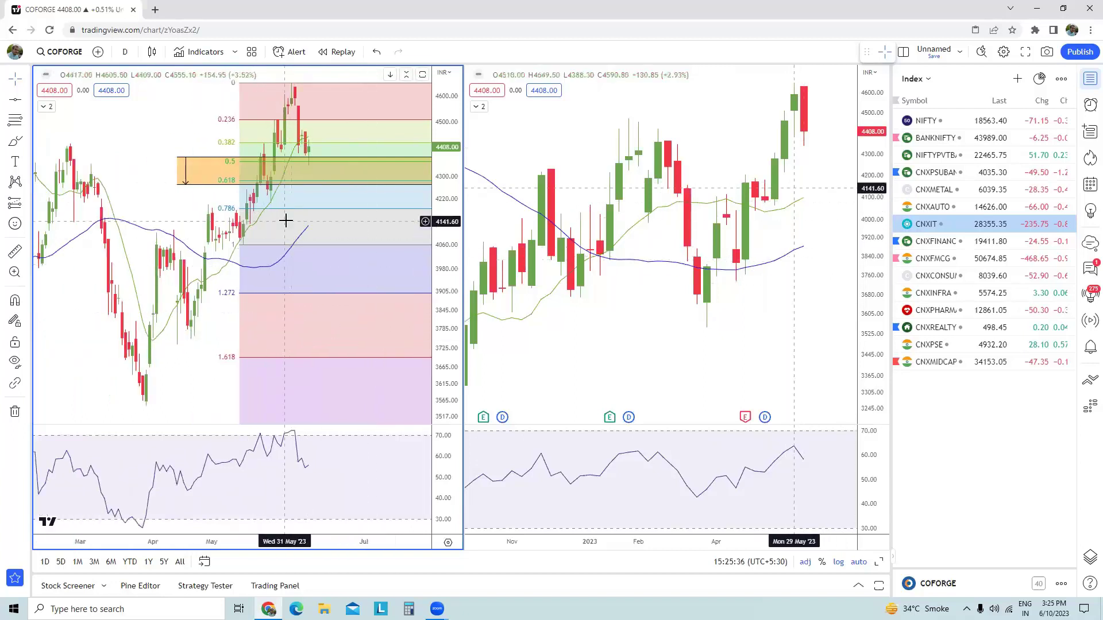
scroll(290, 214, down, 2)
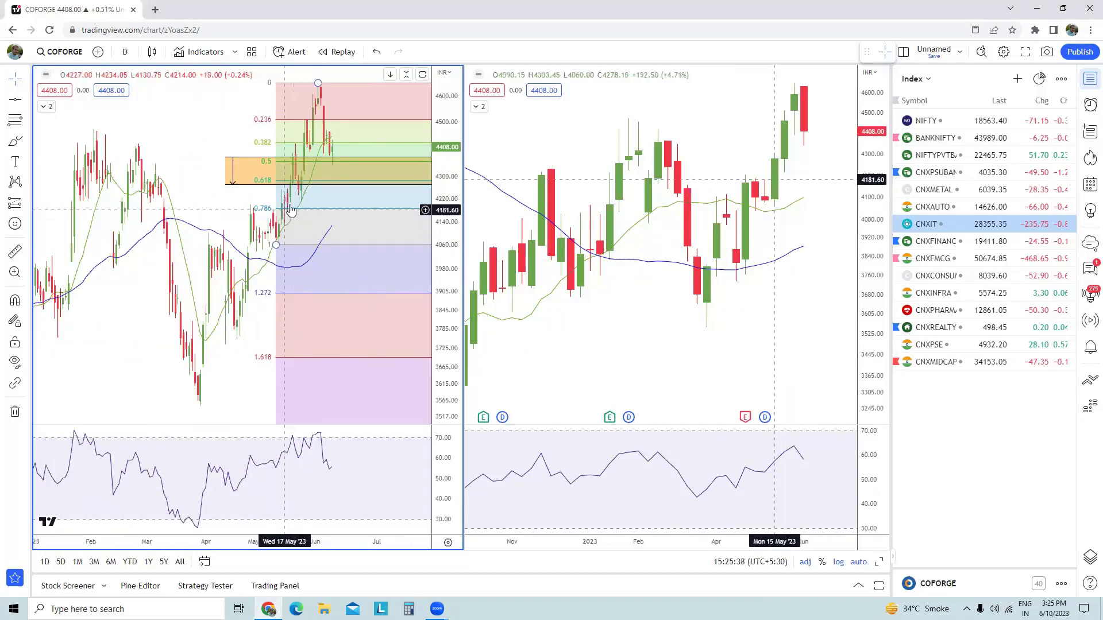
click(338, 163)
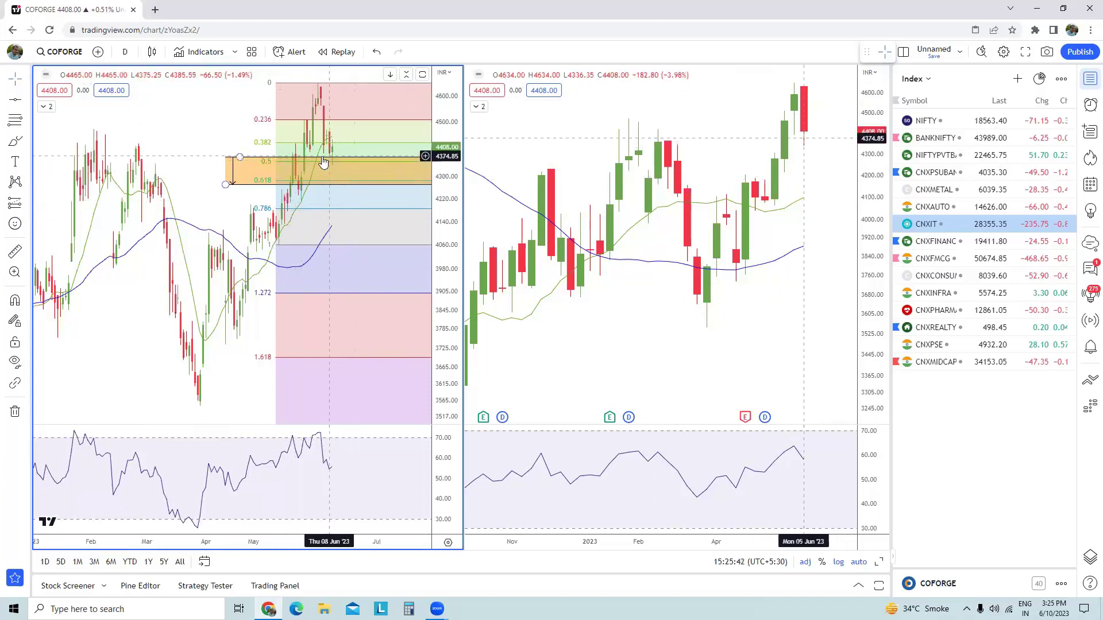
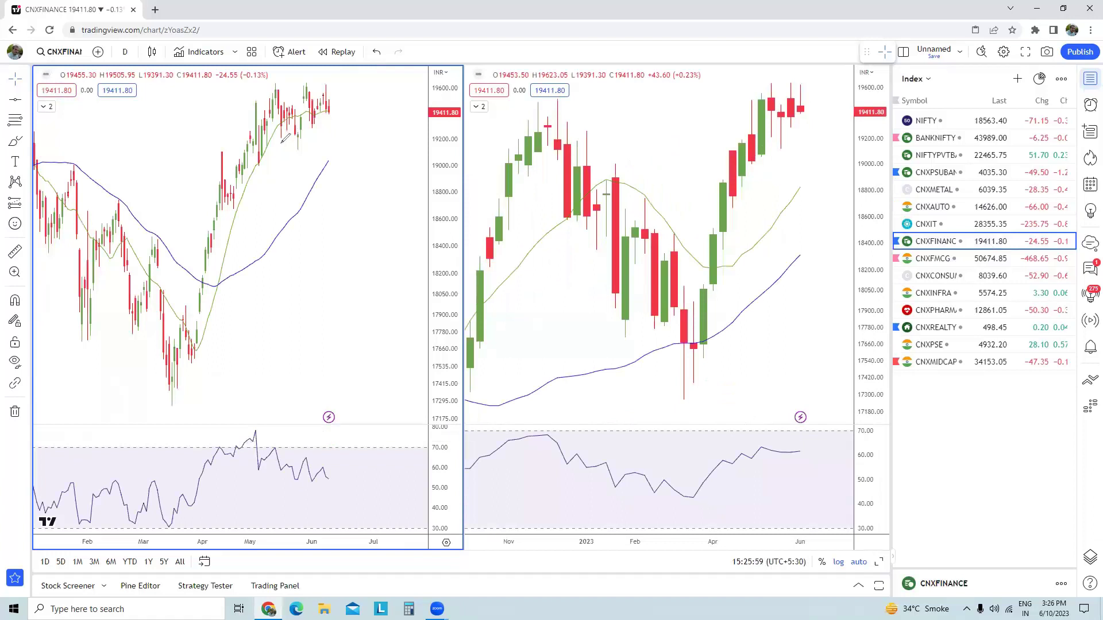
Box the recent consolidation on both CNXFINANCE charts and sketch a downward arrow, a sideways wave and a rising path on the daily chart.
mouse_move(251, 170)
mouse_down()
mouse_move(347, 81)
mouse_move(344, 138)
mouse_move(235, 153)
mouse_move(253, 237)
mouse_move(229, 251)
mouse_move(258, 253)
mouse_up()
drag(322, 121, 375, 119)
mouse_move(763, 157)
mouse_down()
mouse_move(781, 87)
mouse_move(827, 129)
mouse_move(760, 142)
mouse_up()
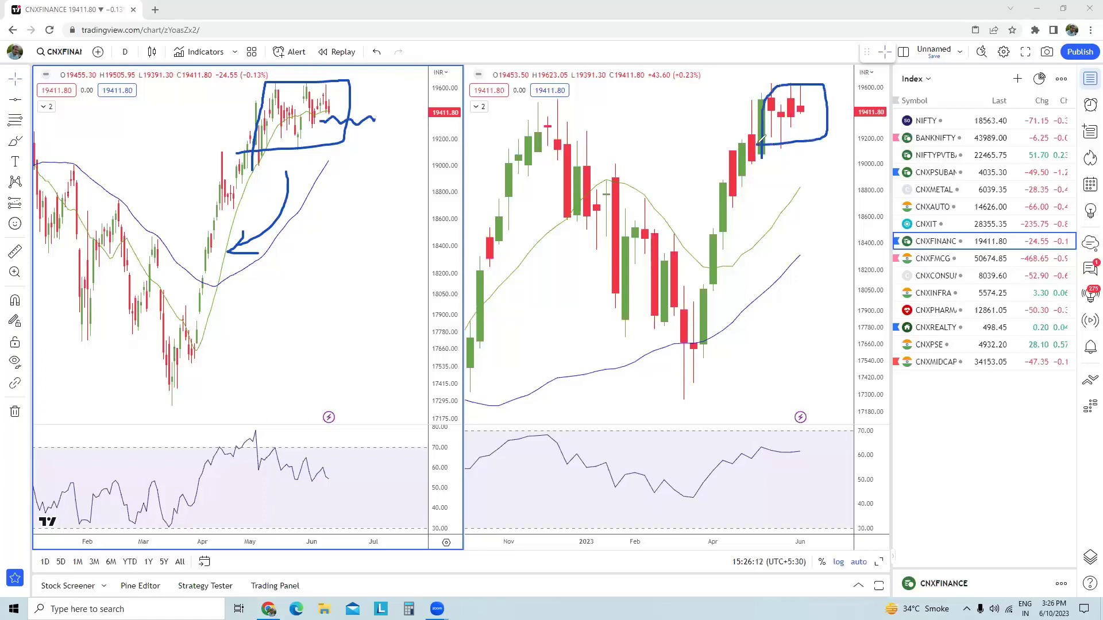
mouse_move(376, 141)
mouse_down()
mouse_move(443, 79)
mouse_move(448, 99)
mouse_up()
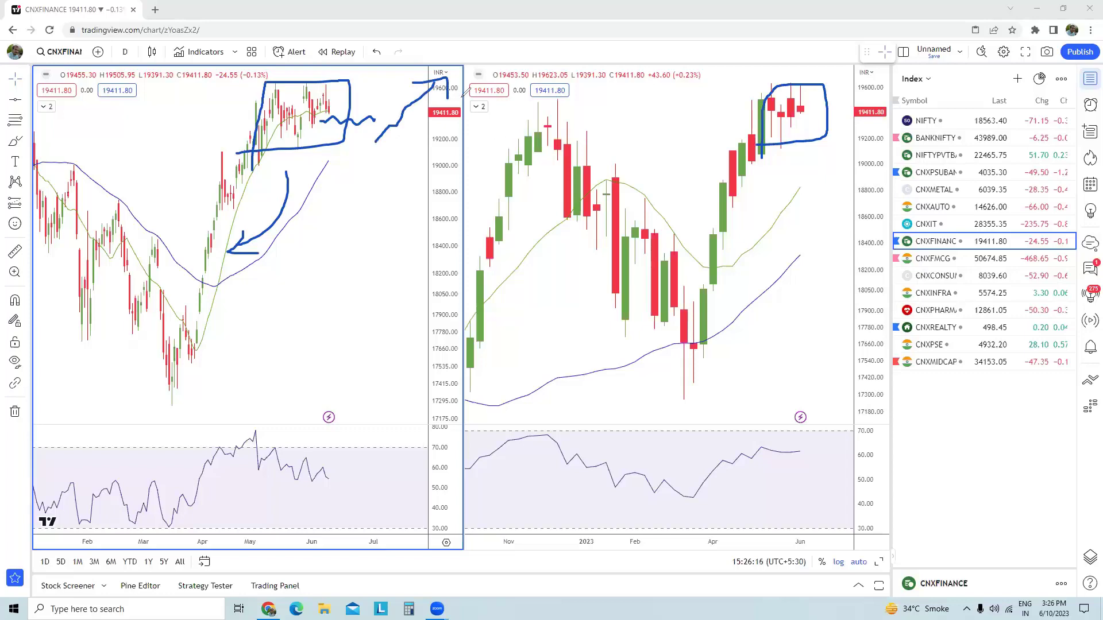
Load CNXFMCG from the watchlist, view its daily chart as a line and restore the candles.
click(934, 257)
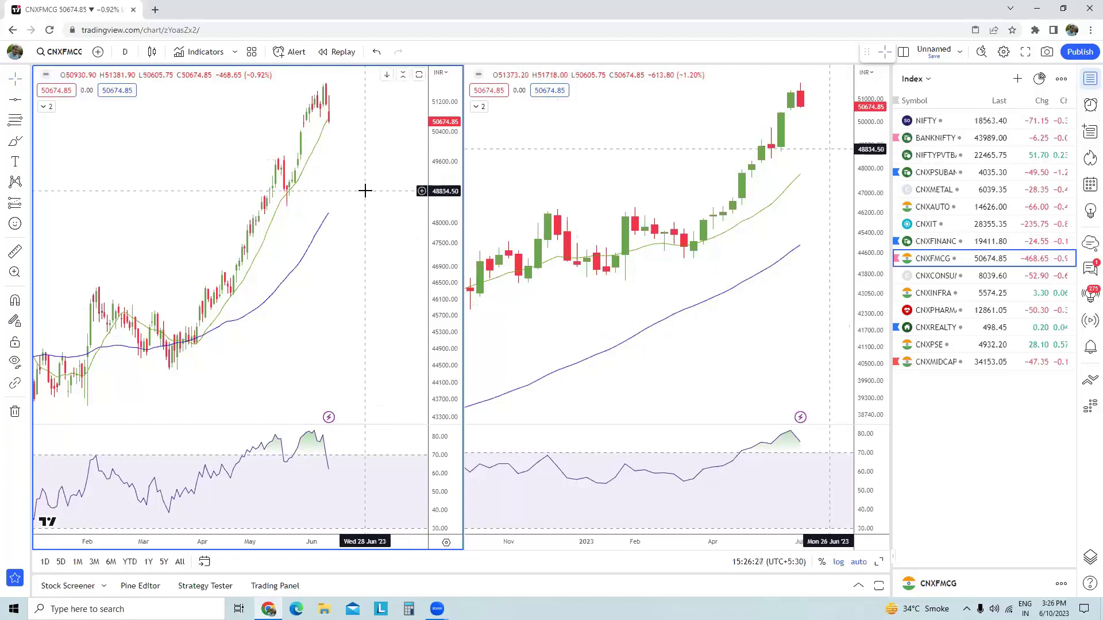
click(152, 51)
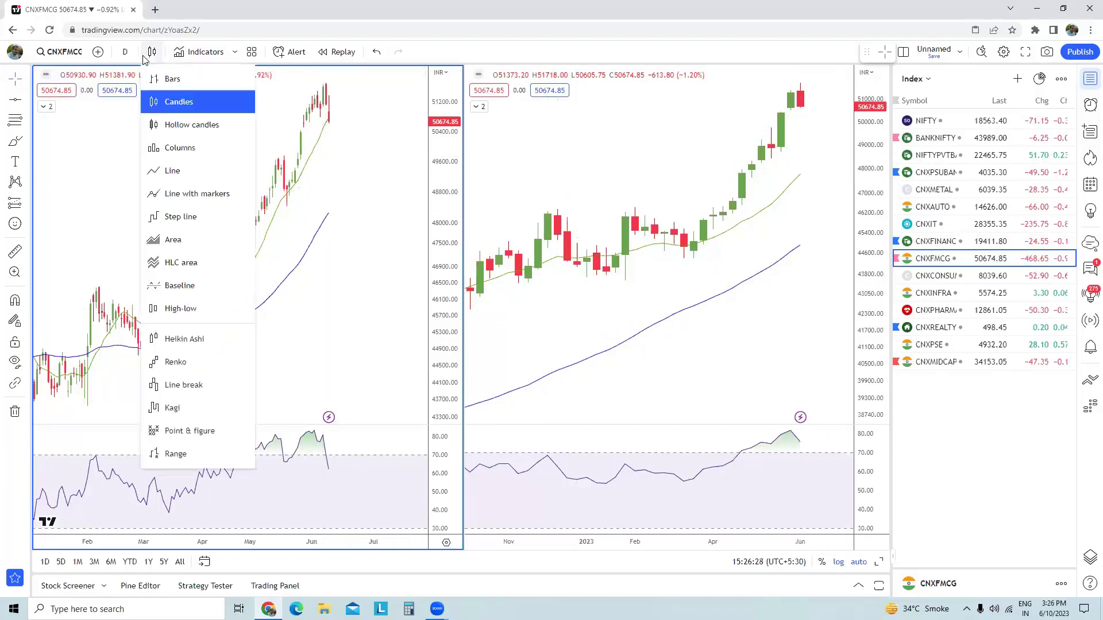
click(168, 168)
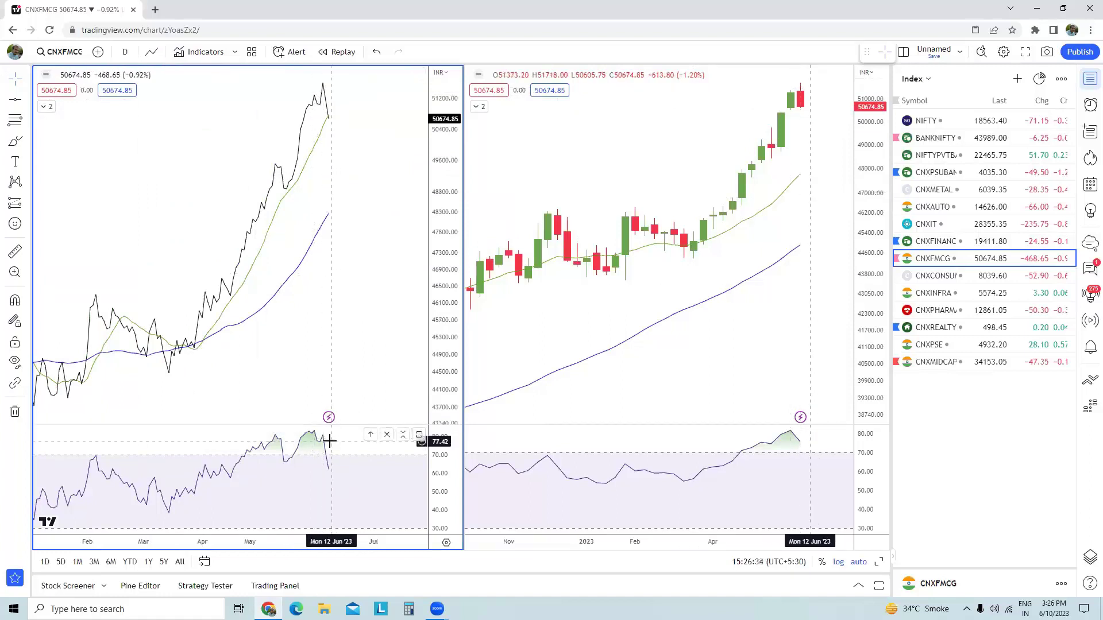
click(151, 52)
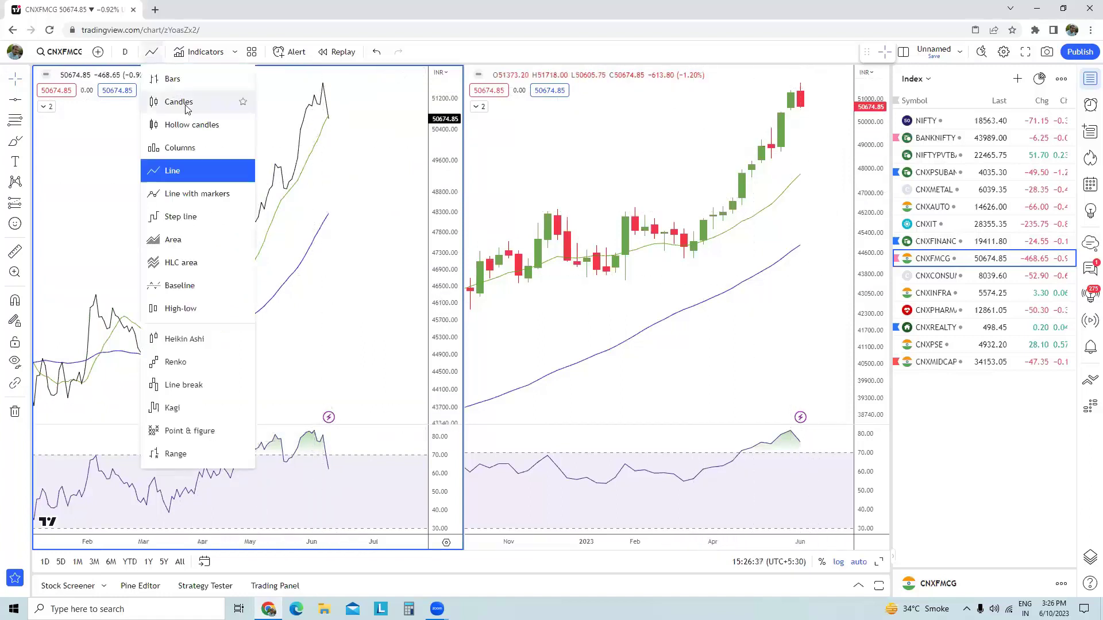
click(169, 99)
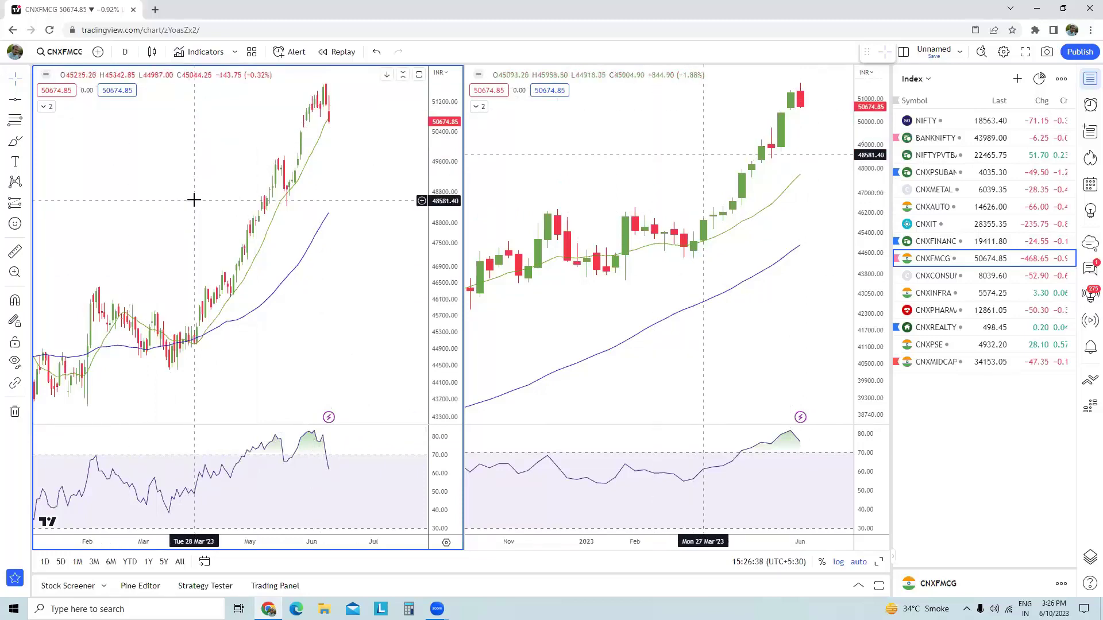
Search for ITC and load the NSE stock to view its recent daily and weekly candles.
text(ITC)
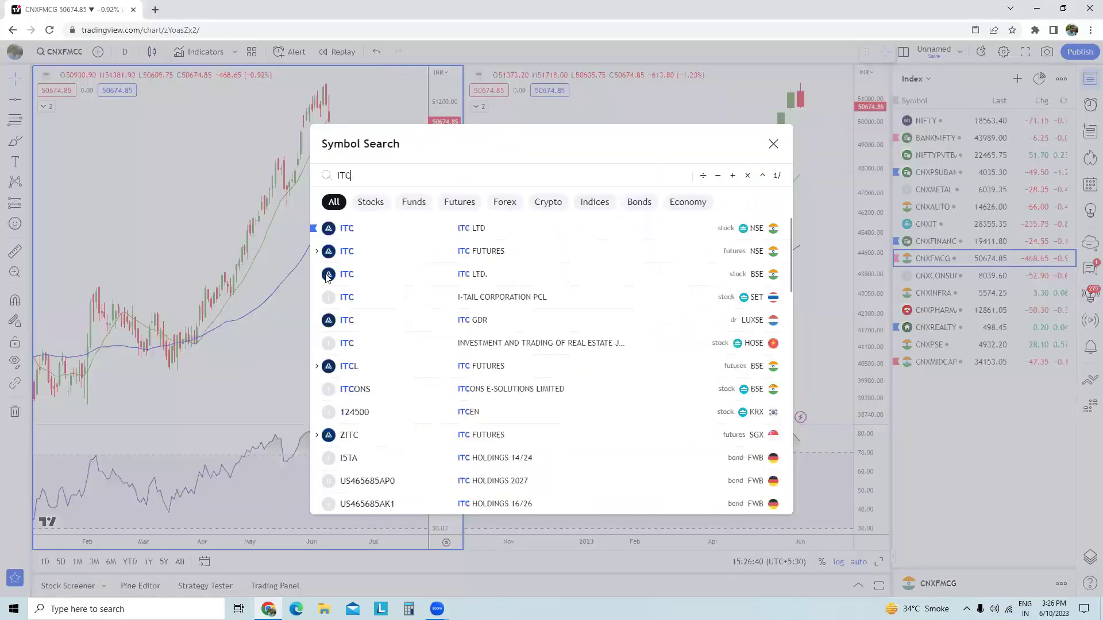
key(Return)
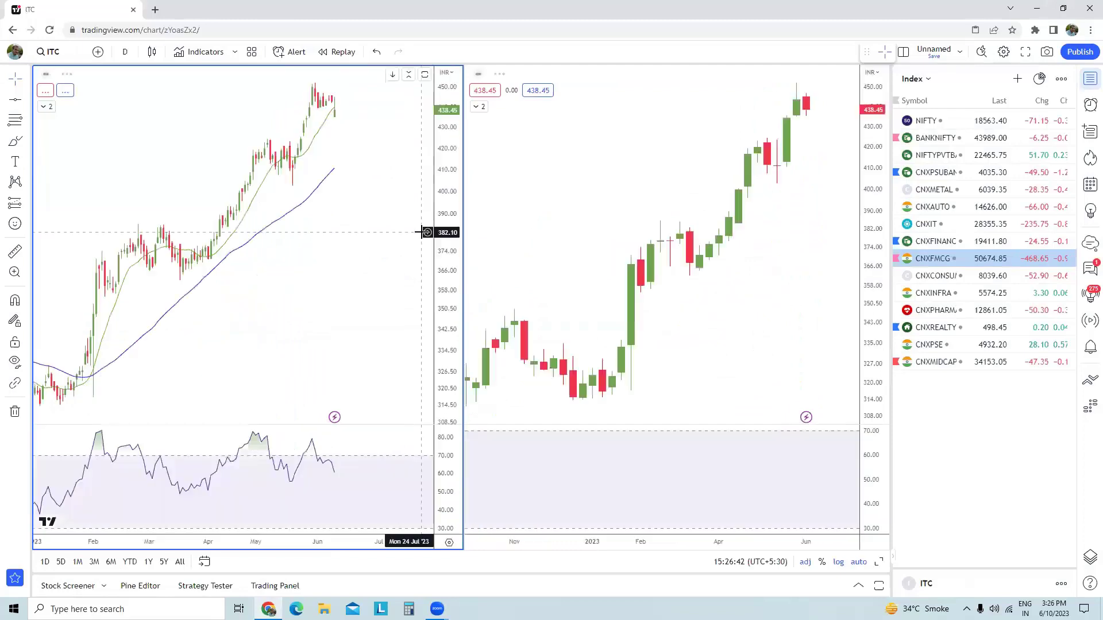
scroll(299, 253, up, 3)
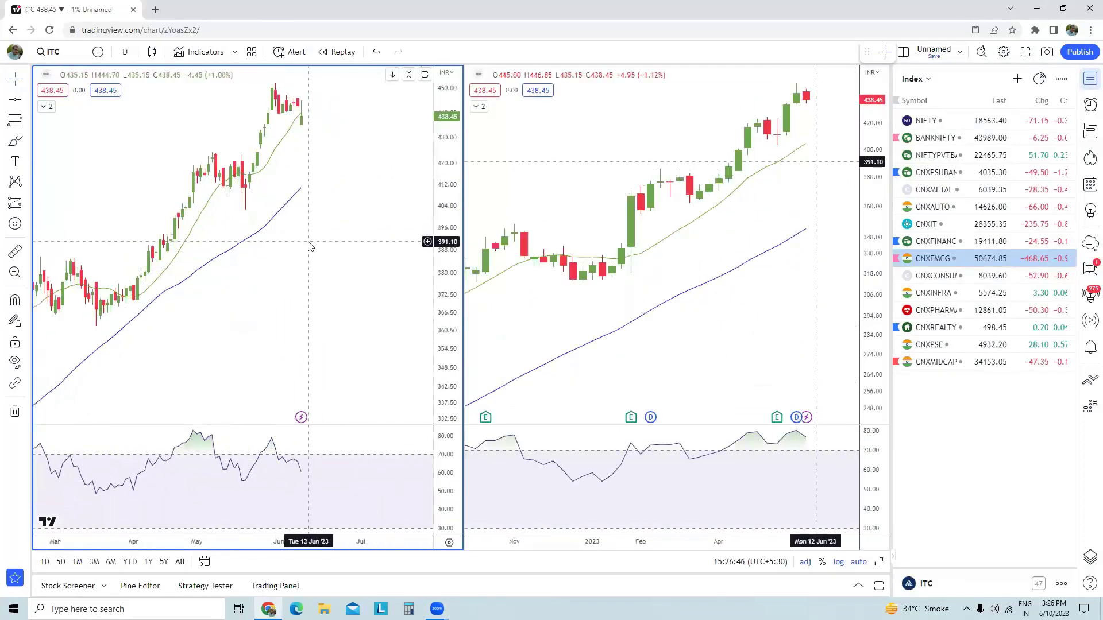
Load the NSE stock DABUR and draw blue arrows marking its latest daily candle and a possible rise from there.
text(DABUR)
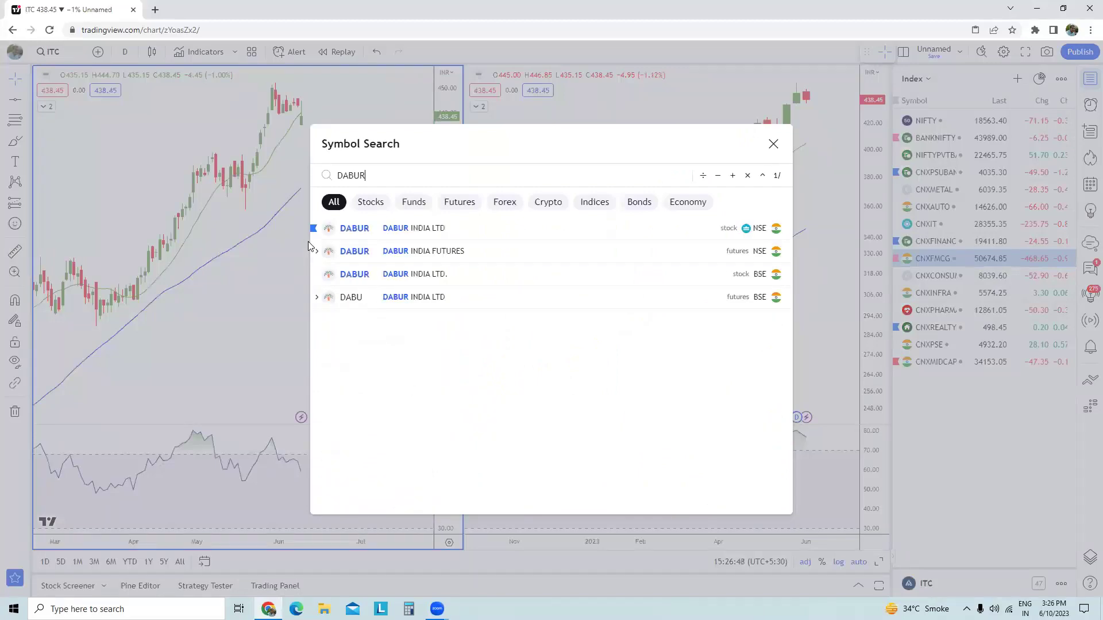
click(356, 230)
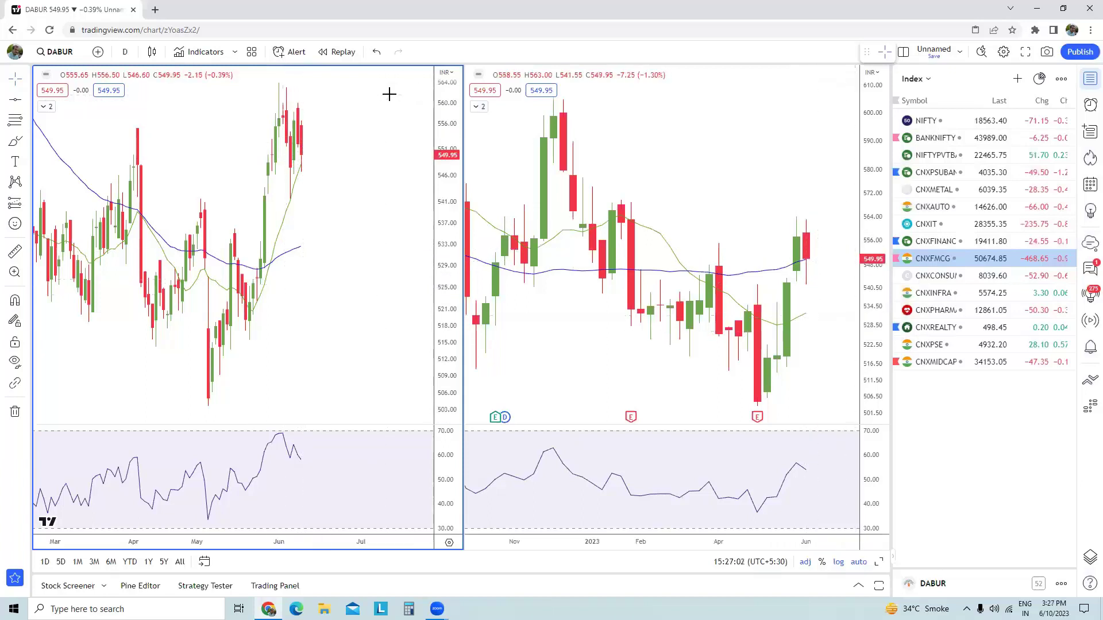
mouse_move(400, 155)
mouse_down()
mouse_move(343, 164)
mouse_move(373, 169)
mouse_up()
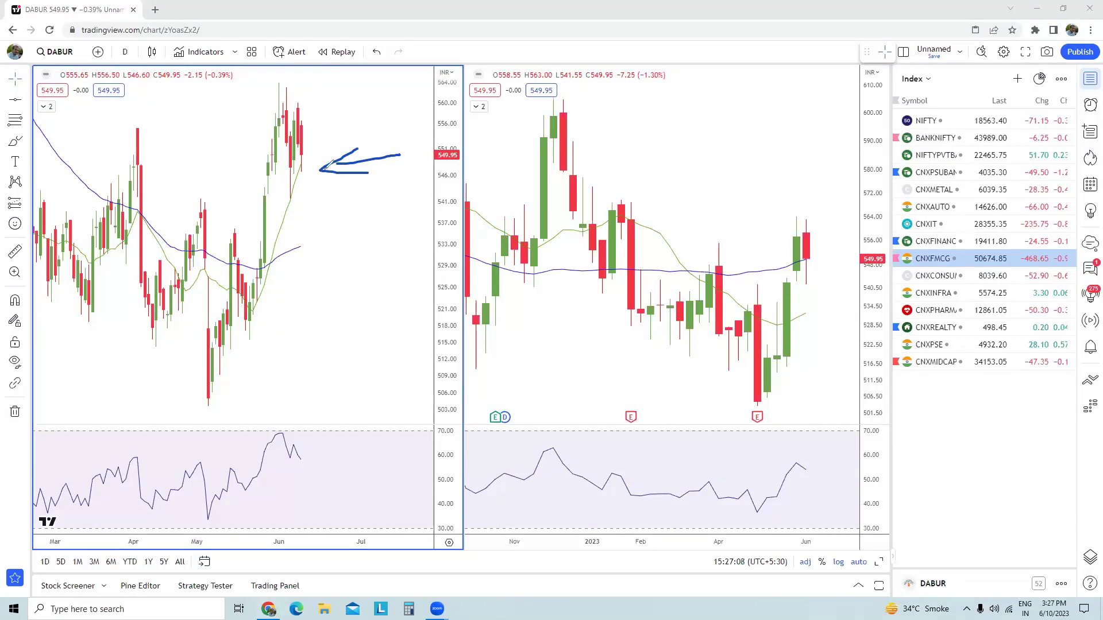
mouse_move(310, 155)
mouse_down()
mouse_move(341, 154)
mouse_move(397, 87)
mouse_move(410, 105)
mouse_up()
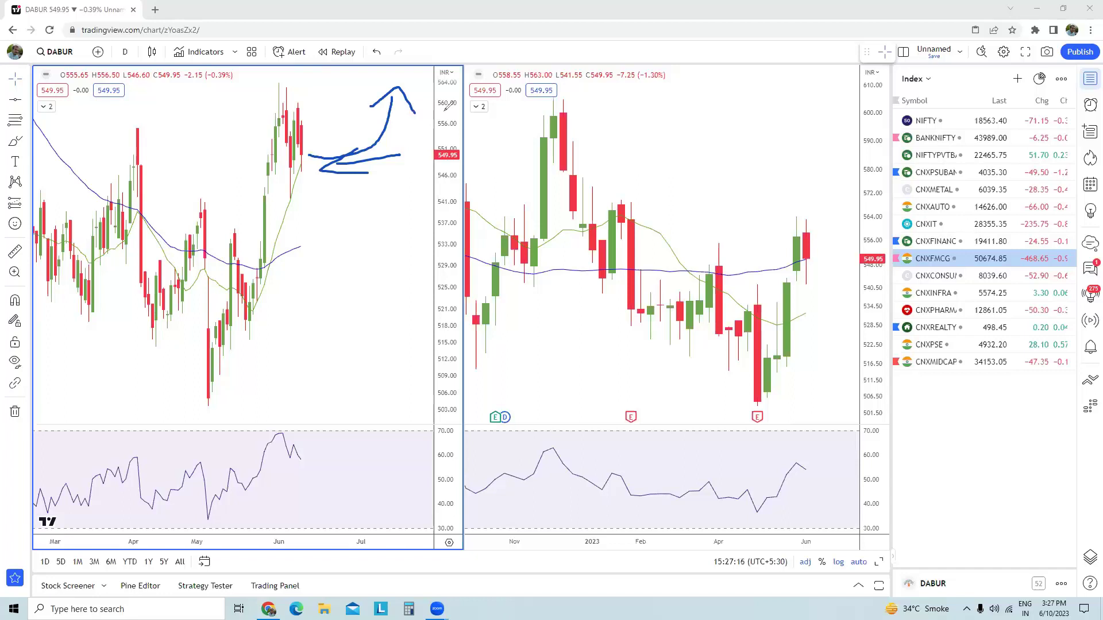
View the CNXCONSUMPTION charts and load CNXINFRA from the watchlist.
click(937, 278)
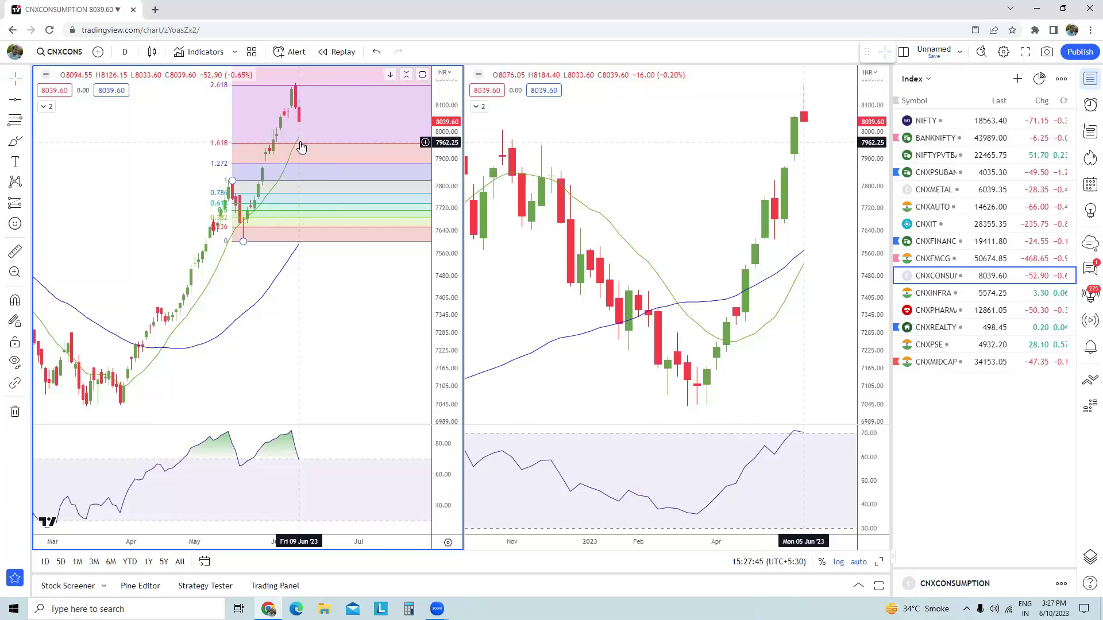
click(955, 294)
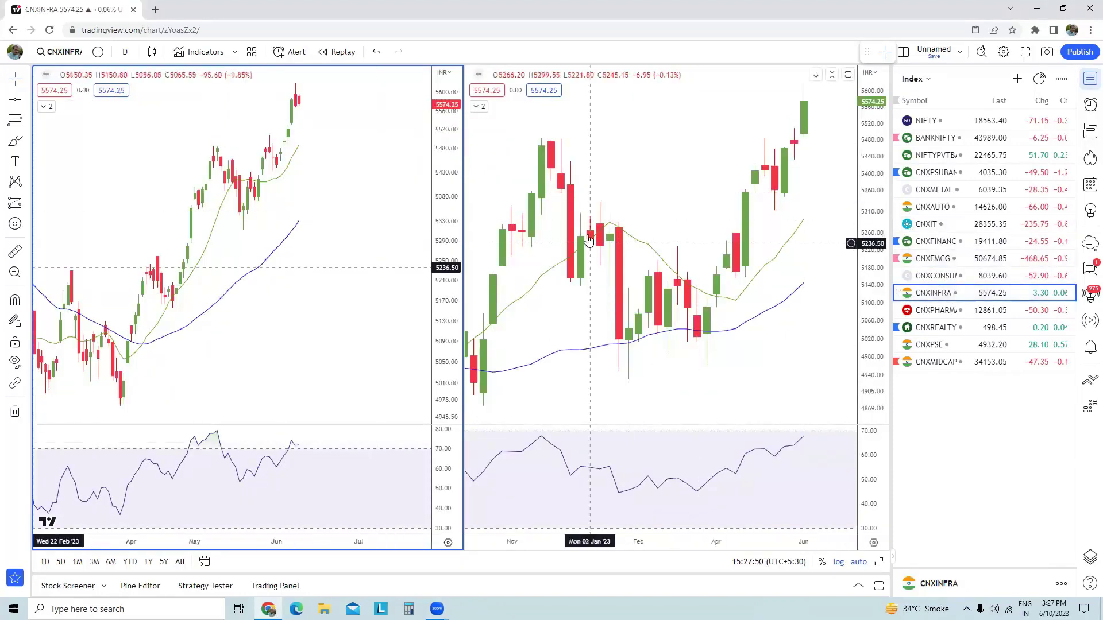
Draw a blue breakout line across the weekly CNXINFRA highs, sketch a sideways wave above it and point an arrow at the latest daily candles.
drag(537, 135, 830, 132)
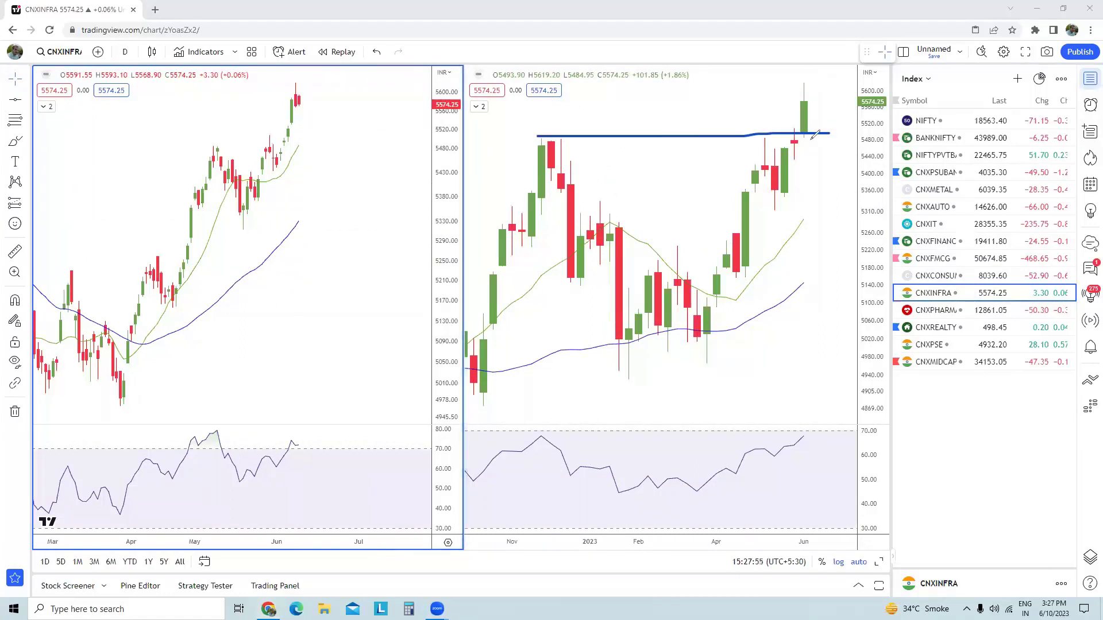
mouse_move(318, 102)
mouse_down()
mouse_move(369, 113)
mouse_move(315, 99)
mouse_move(331, 96)
mouse_up()
mouse_move(814, 123)
mouse_down()
mouse_move(833, 110)
mouse_move(888, 117)
mouse_up()
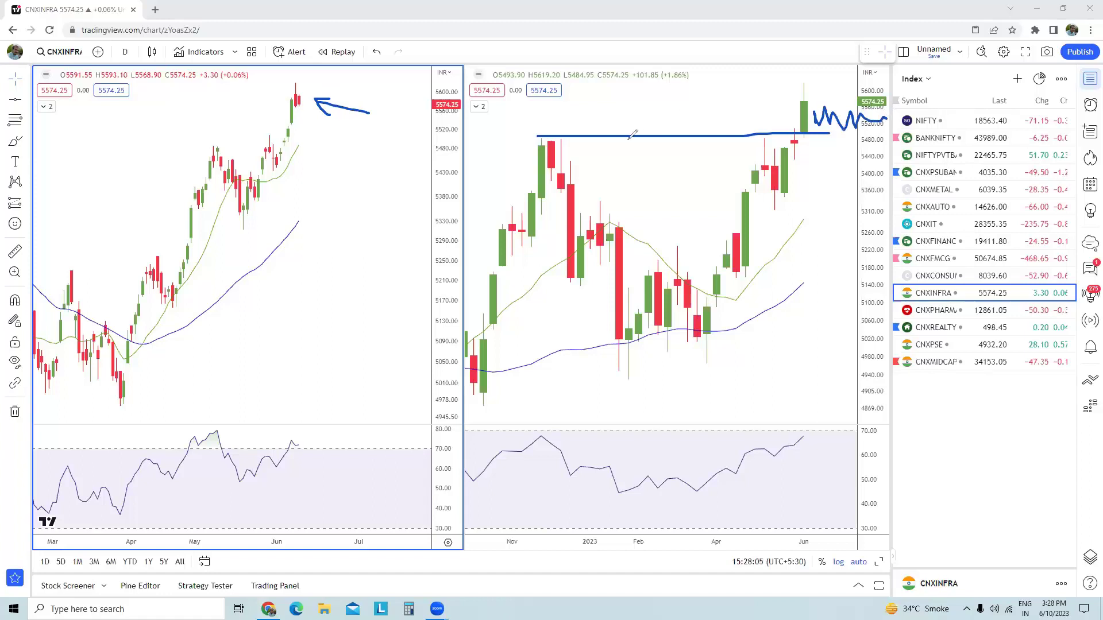
Draw a blue rising arrow from the weekly CNXINFRA breakout line and clear the drawn annotations.
mouse_move(819, 136)
mouse_down()
mouse_move(810, 134)
mouse_move(856, 131)
mouse_move(890, 71)
mouse_move(899, 95)
mouse_up()
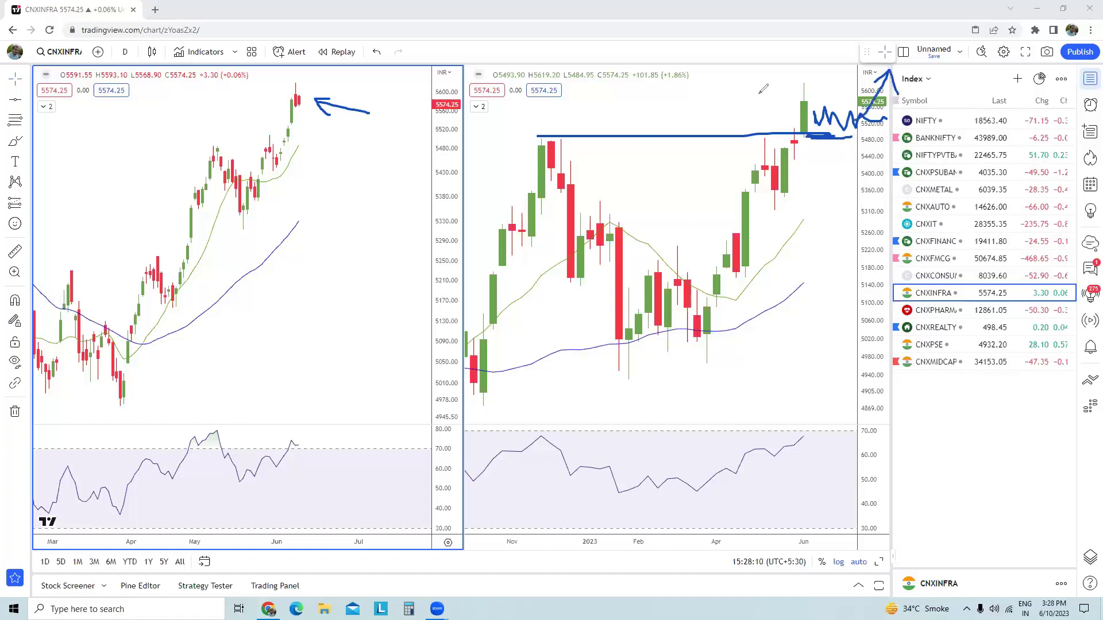
key(Escape)
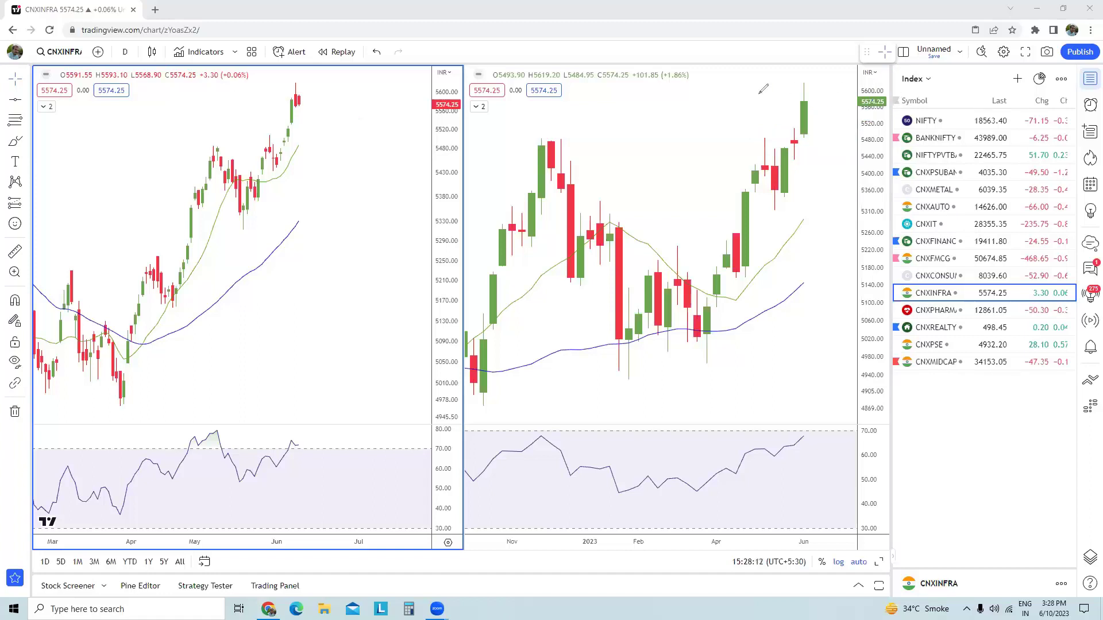
Load CNXPHARMA, mark the recent weekly swing high and low with blue arrows, and trace the daily rise, pullback and possible continuation.
click(954, 310)
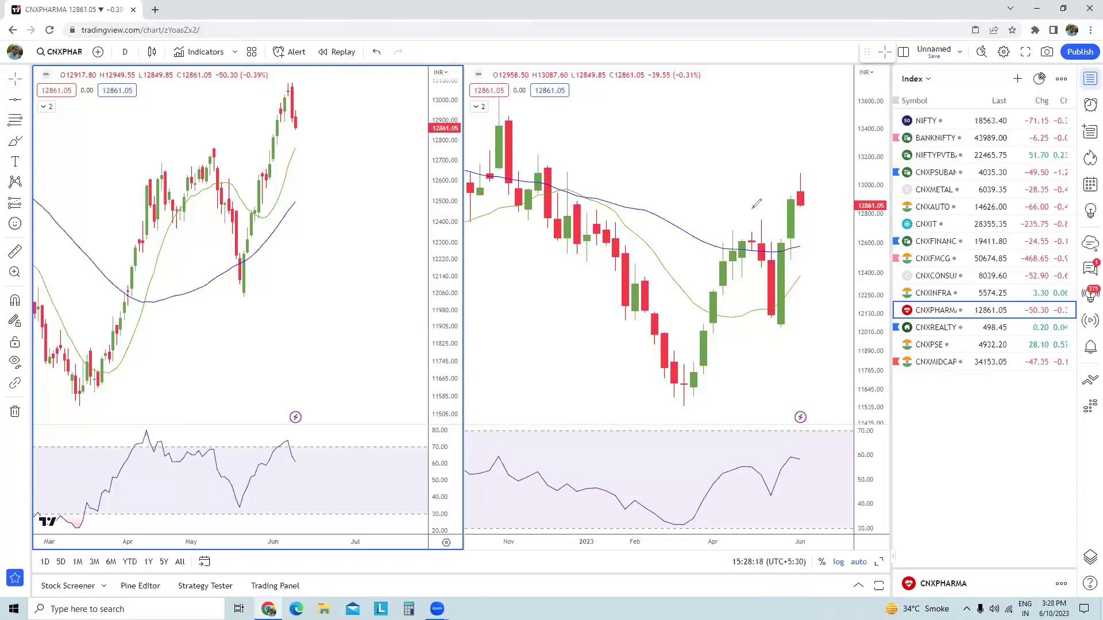
mouse_move(751, 191)
mouse_down()
mouse_move(761, 220)
mouse_move(770, 216)
mouse_up()
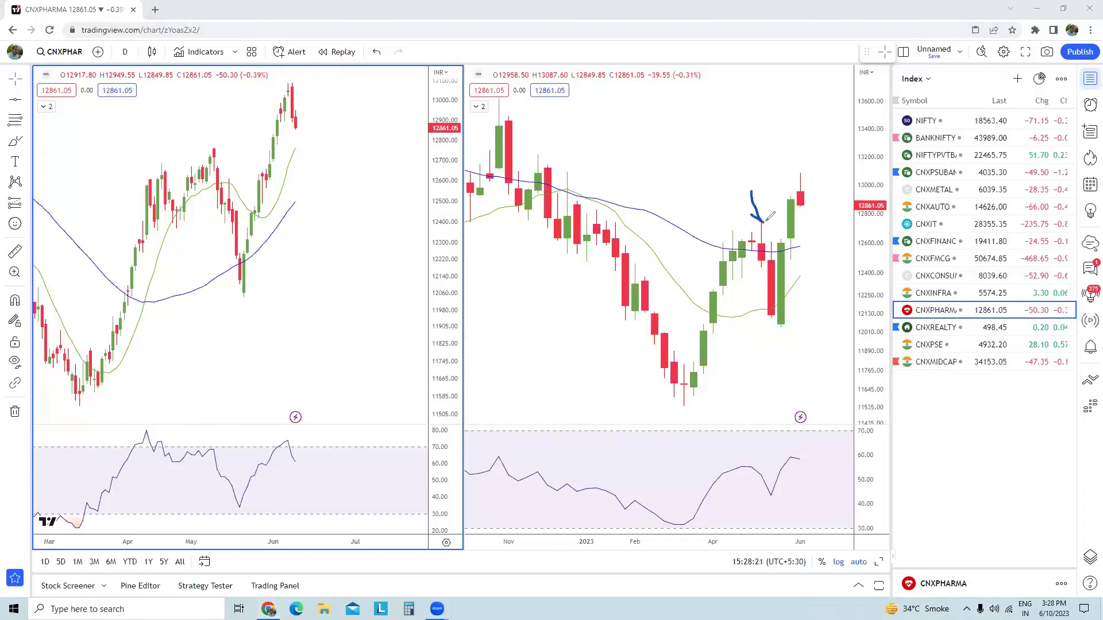
mouse_move(782, 338)
mouse_down()
mouse_move(780, 368)
mouse_move(785, 336)
mouse_up()
mouse_move(247, 288)
mouse_down()
mouse_move(294, 79)
mouse_move(320, 134)
mouse_up()
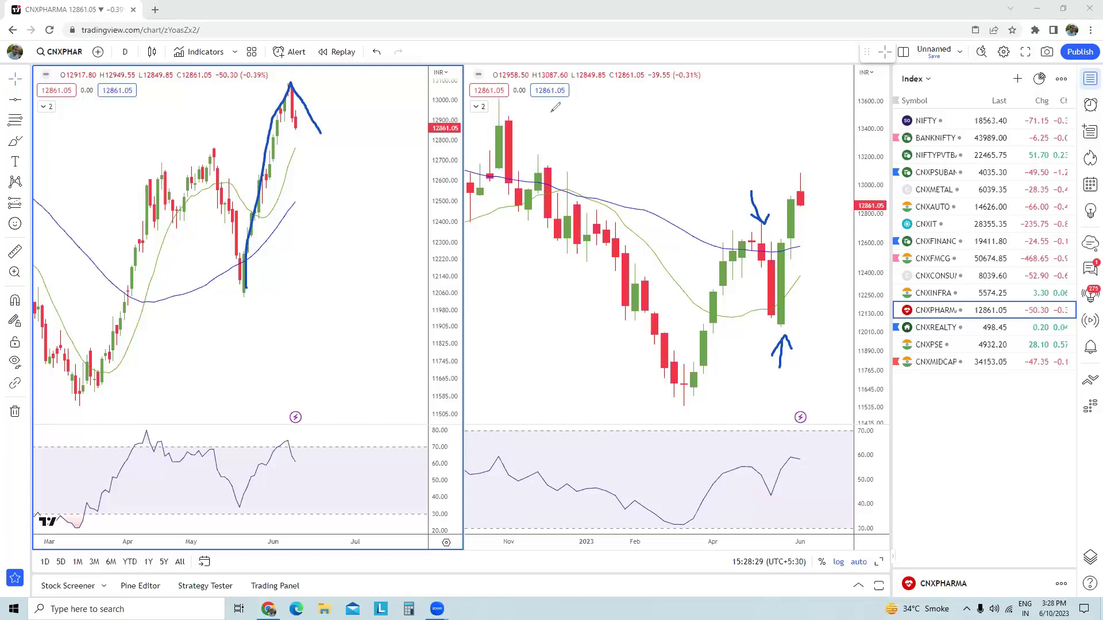
mouse_move(320, 138)
mouse_down()
mouse_move(369, 104)
mouse_move(374, 142)
mouse_up()
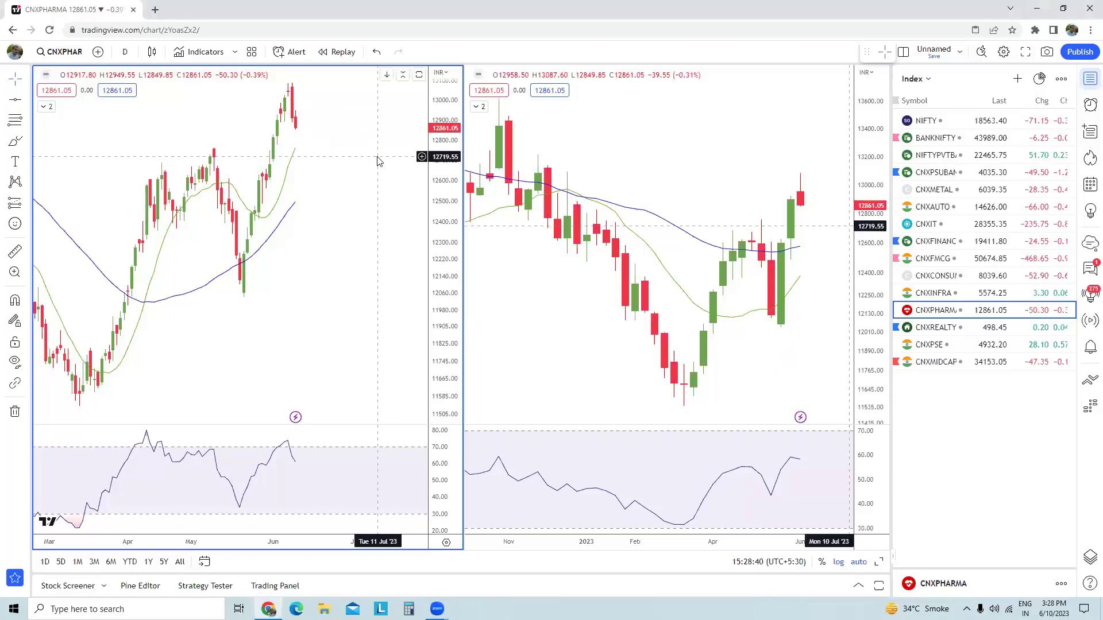
Load the NSE stock SUNPHARMA, point a blue arrow at the large daily red candle and sketch a sideways-then-rising path.
text(sUNPHARMA)
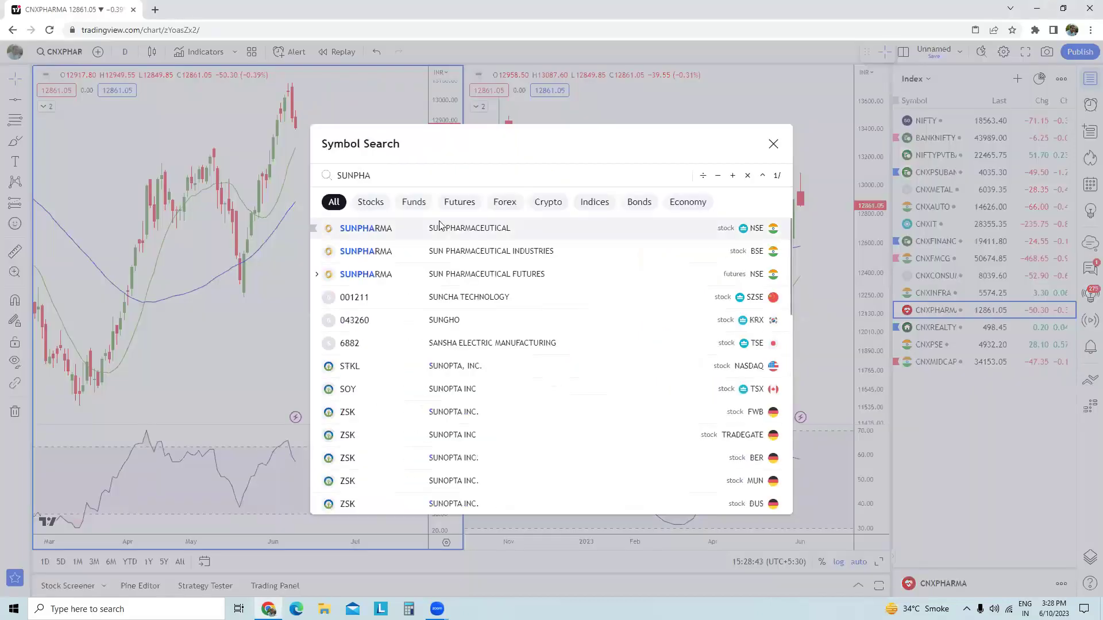
click(438, 224)
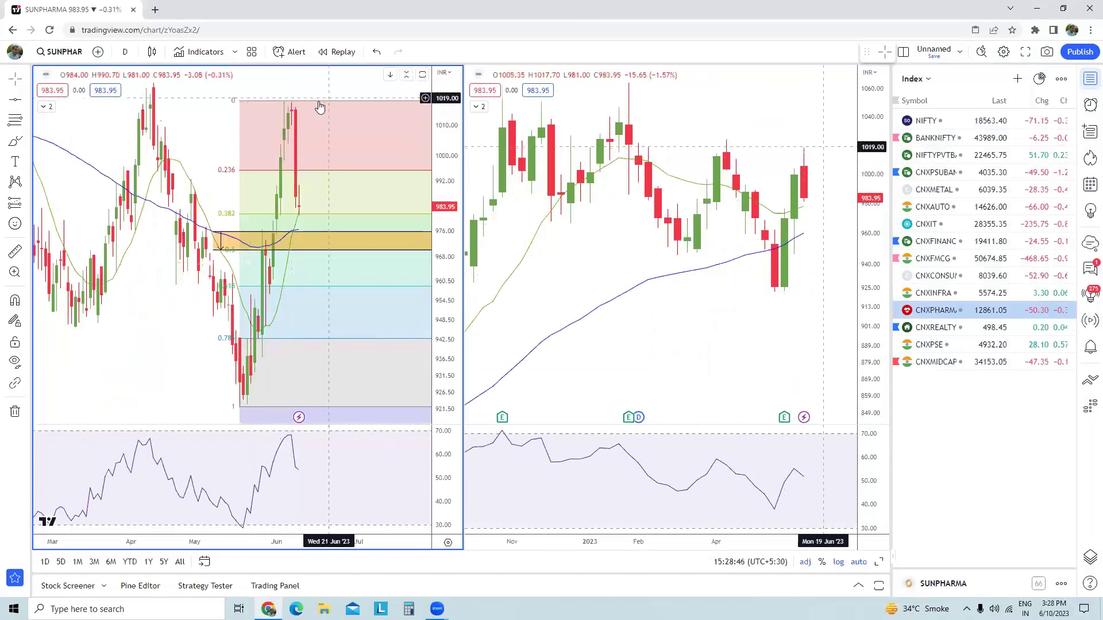
mouse_move(328, 133)
mouse_down()
mouse_move(320, 140)
mouse_move(332, 151)
mouse_up()
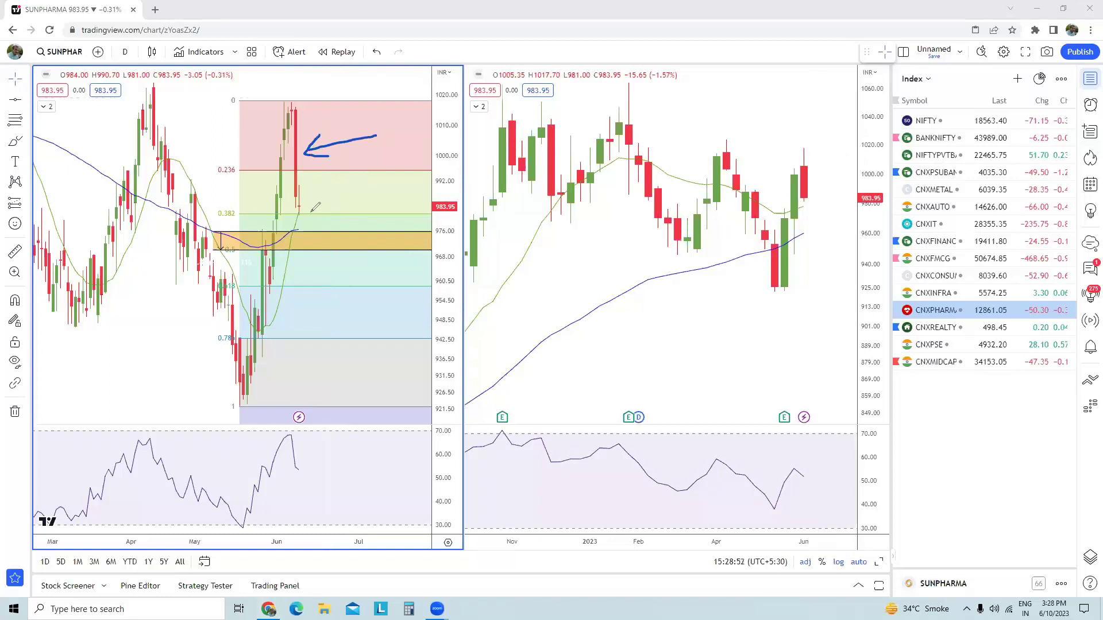
mouse_move(304, 202)
mouse_down()
mouse_move(377, 198)
mouse_move(421, 138)
mouse_move(437, 162)
mouse_up()
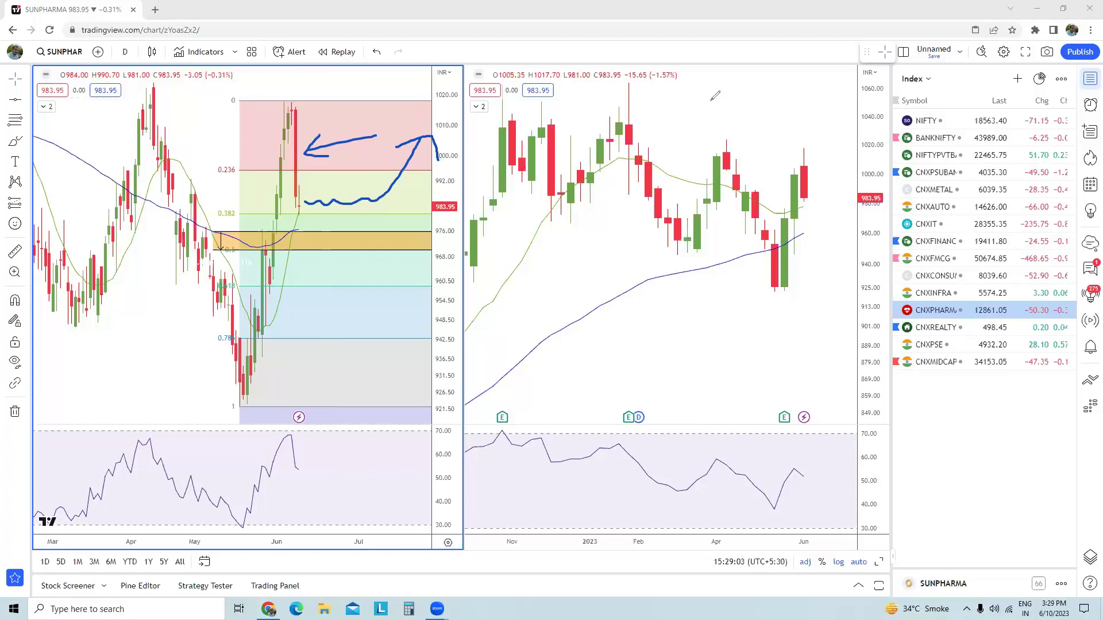
Load CNXREALTY from the watchlist and draw blue arrows pointing at the weekly rally and the latest daily candles.
click(934, 328)
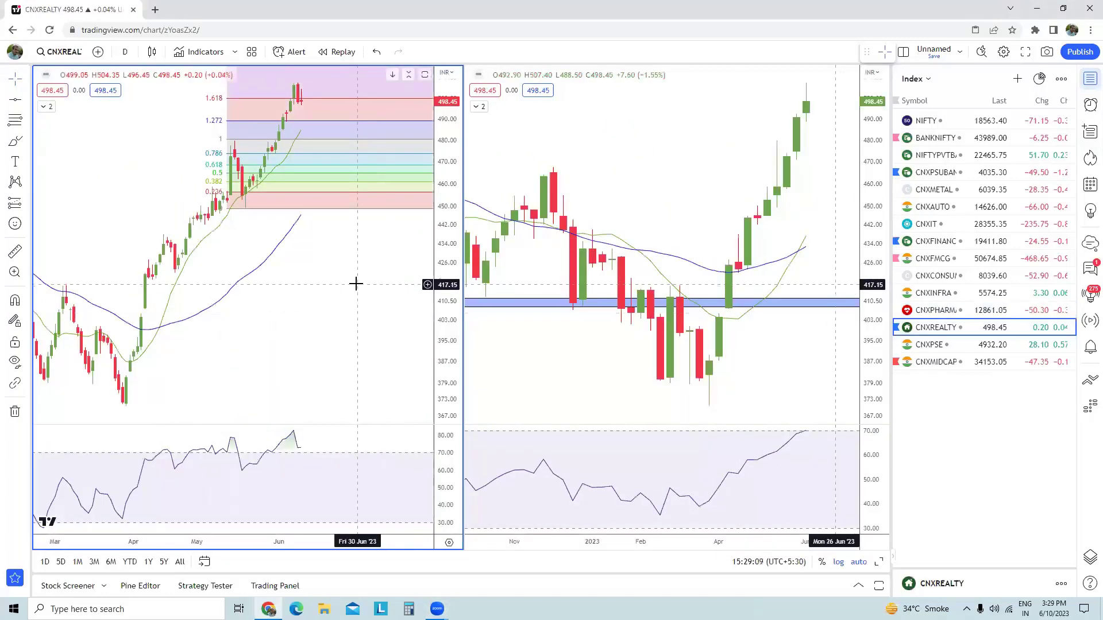
mouse_move(636, 152)
mouse_down()
mouse_move(732, 143)
mouse_move(708, 168)
mouse_up()
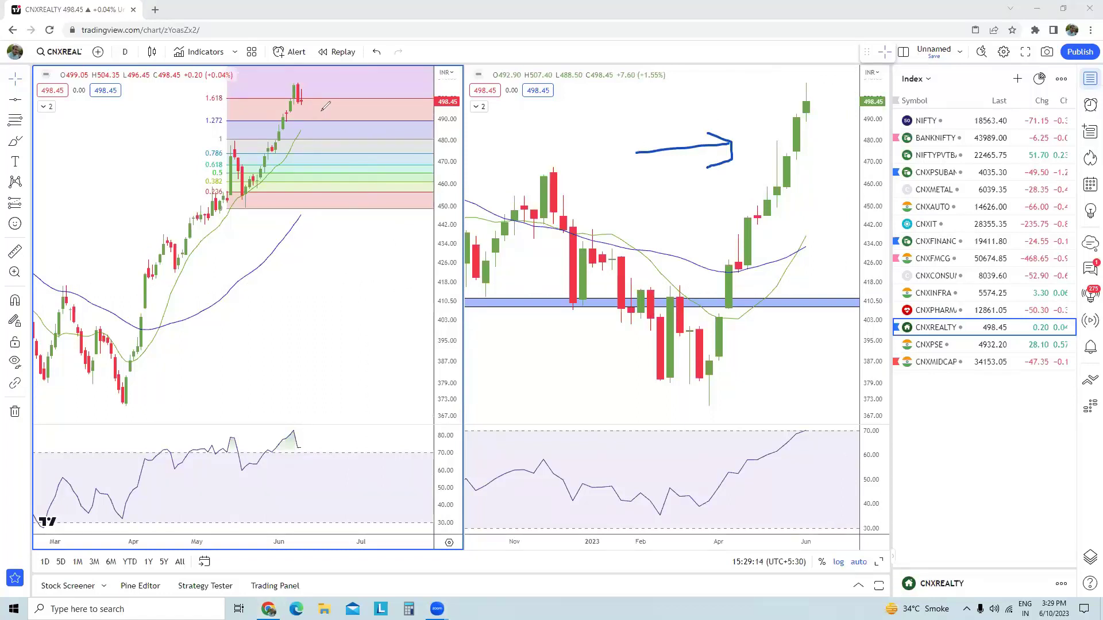
mouse_move(323, 97)
mouse_down()
mouse_move(365, 92)
mouse_move(333, 100)
mouse_up()
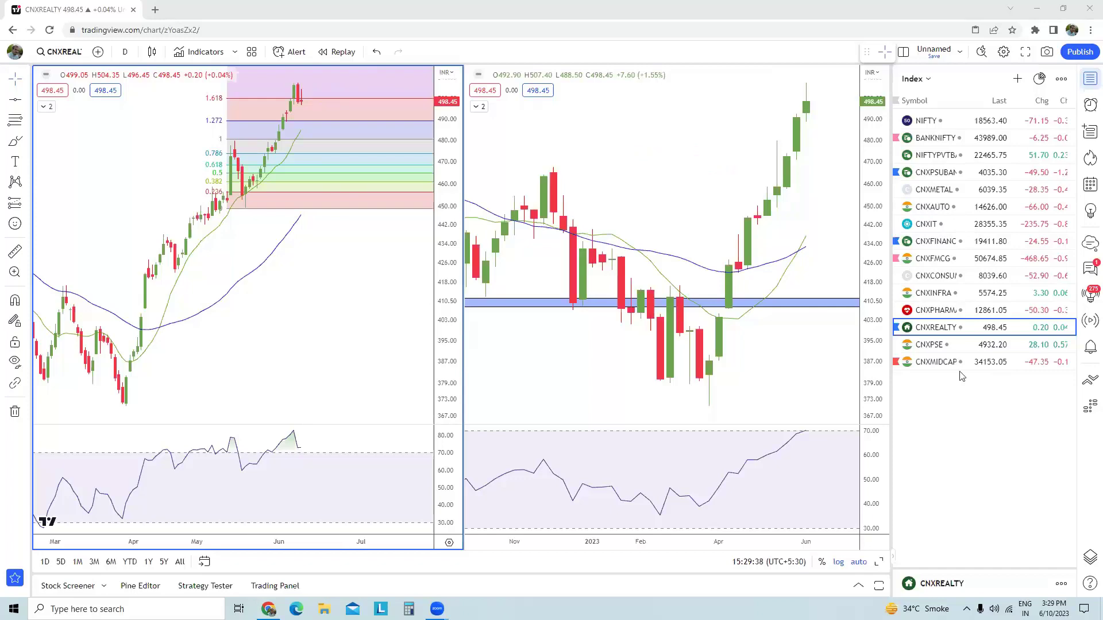
Load CNXPSE, draw blue breakout lines across the recent weekly and daily highs, and sketch a rising path beside the latest daily candles.
click(958, 348)
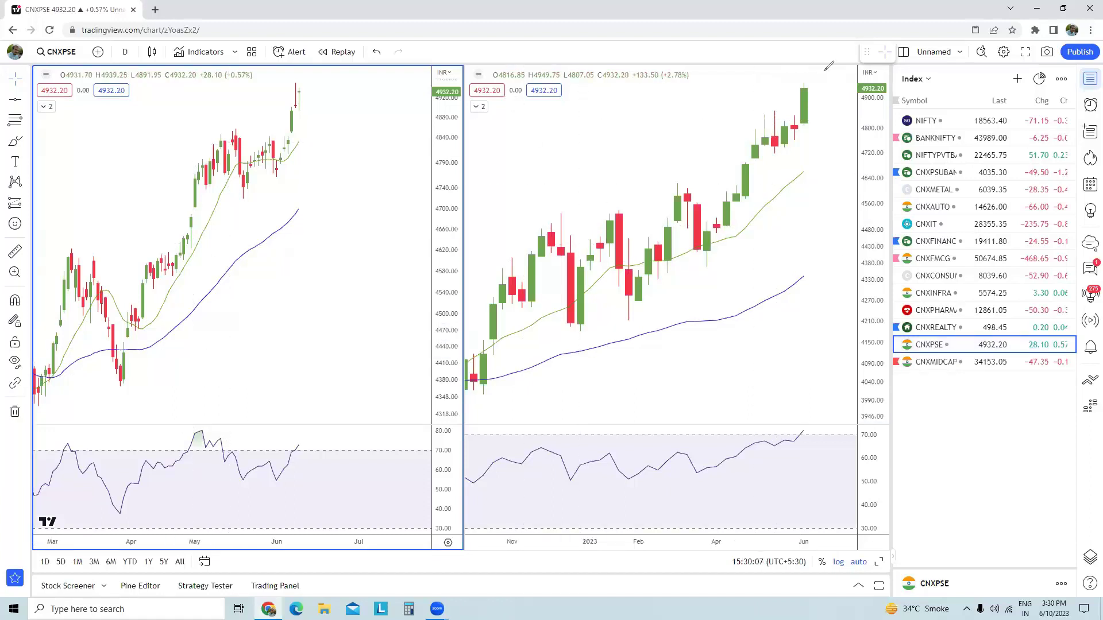
drag(763, 111, 798, 111)
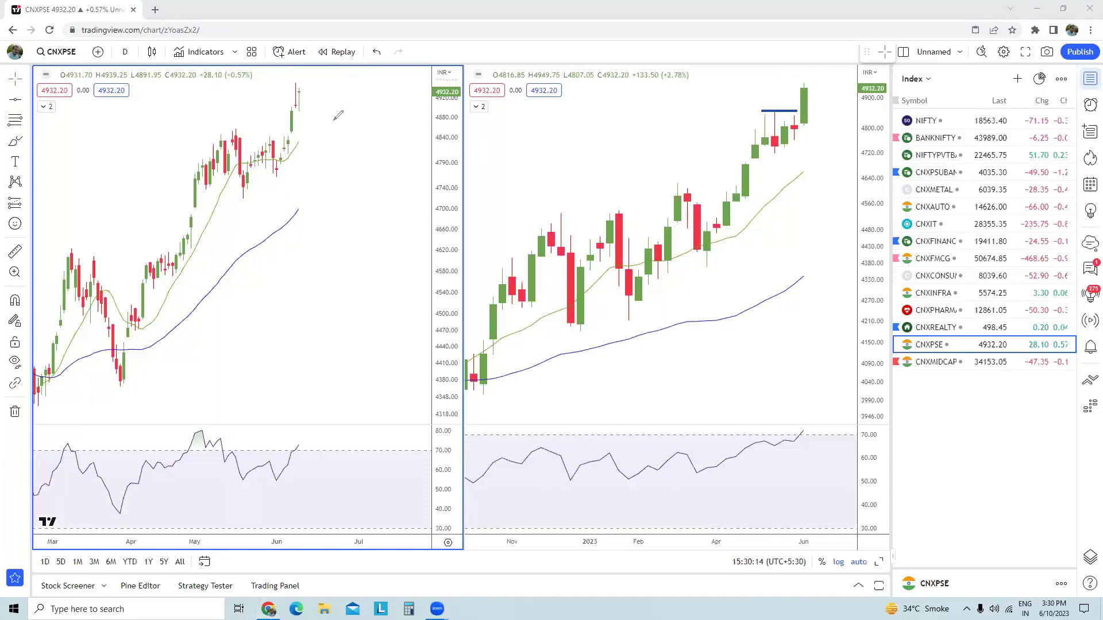
mouse_move(323, 101)
mouse_down()
mouse_move(377, 101)
mouse_move(321, 104)
mouse_move(342, 112)
mouse_up()
mouse_move(234, 131)
mouse_down()
mouse_move(379, 131)
mouse_move(368, 96)
mouse_move(394, 84)
mouse_move(389, 98)
mouse_up()
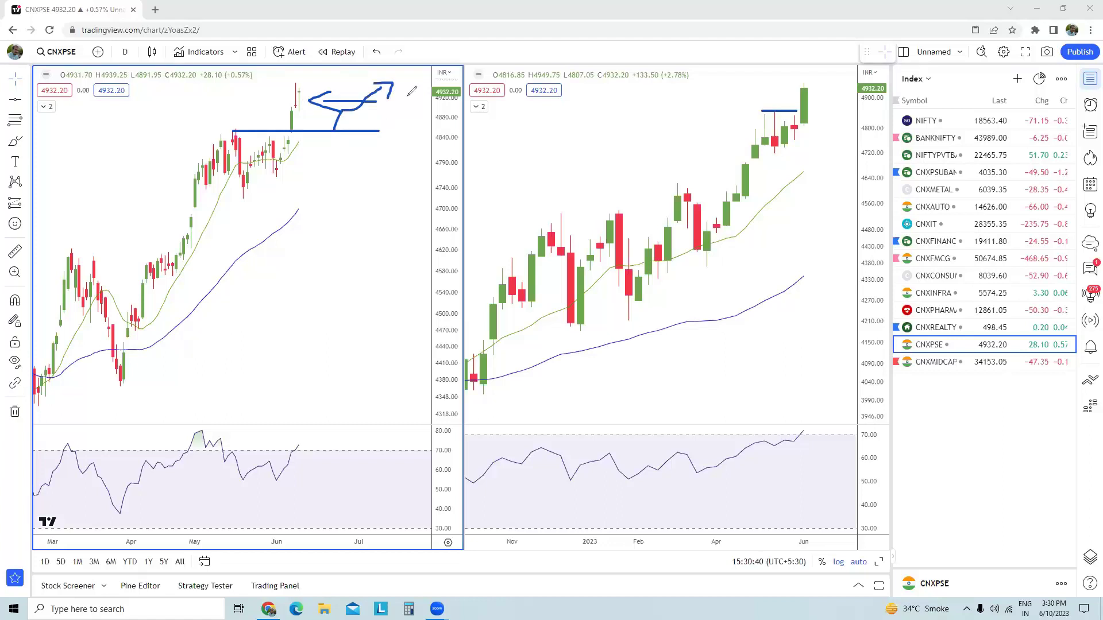
Load CNXMIDCAP and draw blue arrows marking the latest weekly candle, the weekly RSI and the latest daily candles.
click(964, 362)
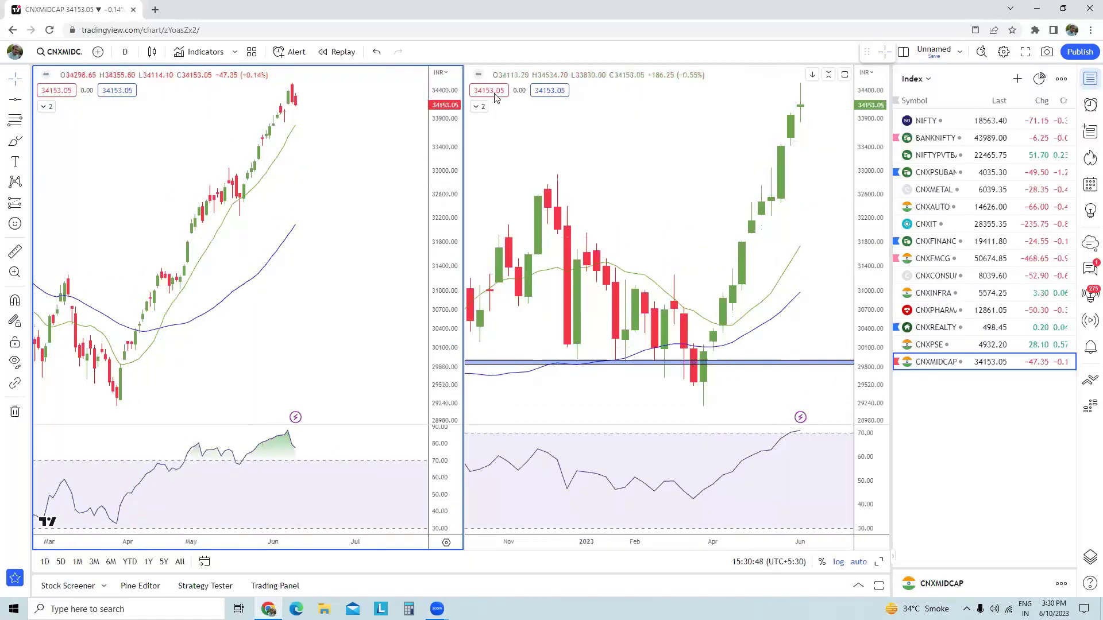
mouse_move(695, 103)
mouse_down()
mouse_move(799, 104)
mouse_move(777, 113)
mouse_up()
mouse_move(725, 429)
mouse_down()
mouse_move(777, 428)
mouse_move(761, 432)
mouse_up()
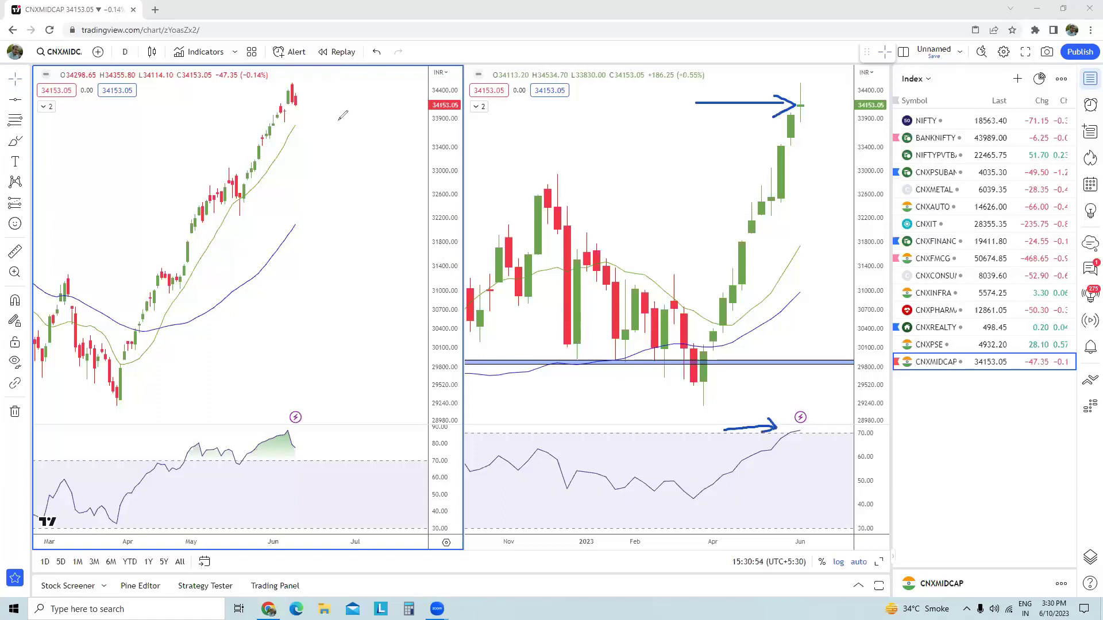
mouse_move(318, 110)
mouse_down()
mouse_move(348, 152)
mouse_move(315, 108)
mouse_move(327, 113)
mouse_up()
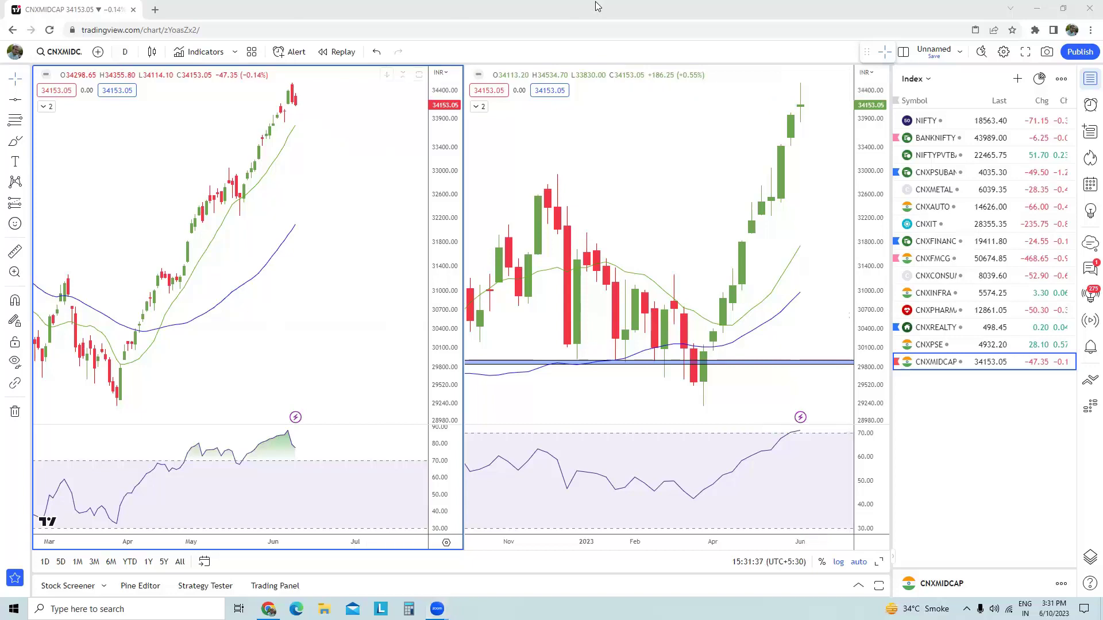
View the NIFTY daily and weekly charts again and load CNXMETAL from the watchlist.
click(940, 122)
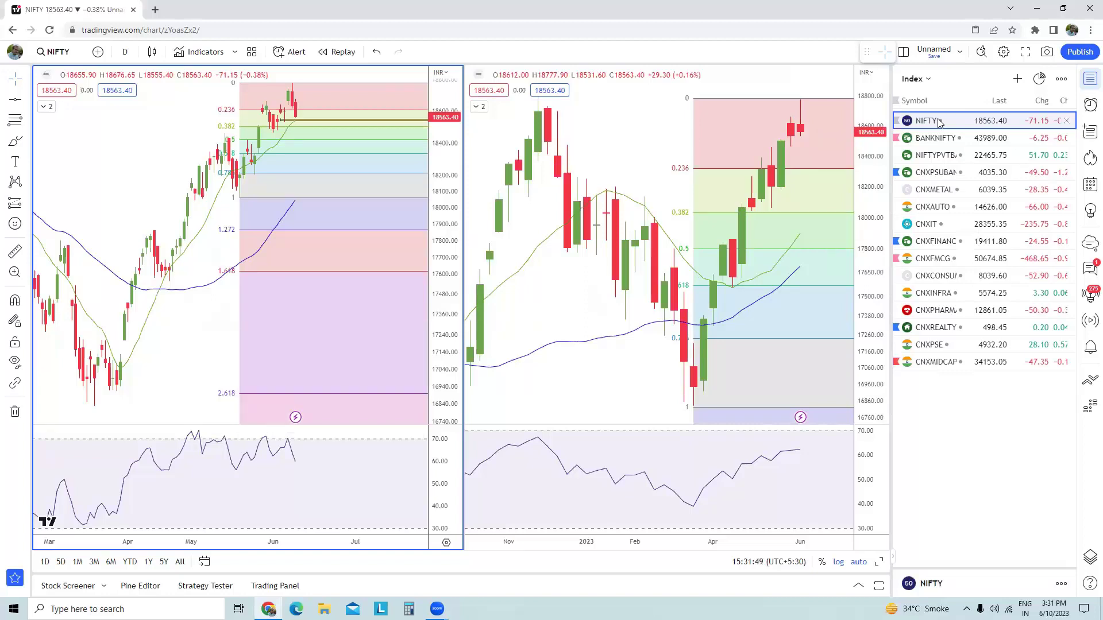
click(953, 193)
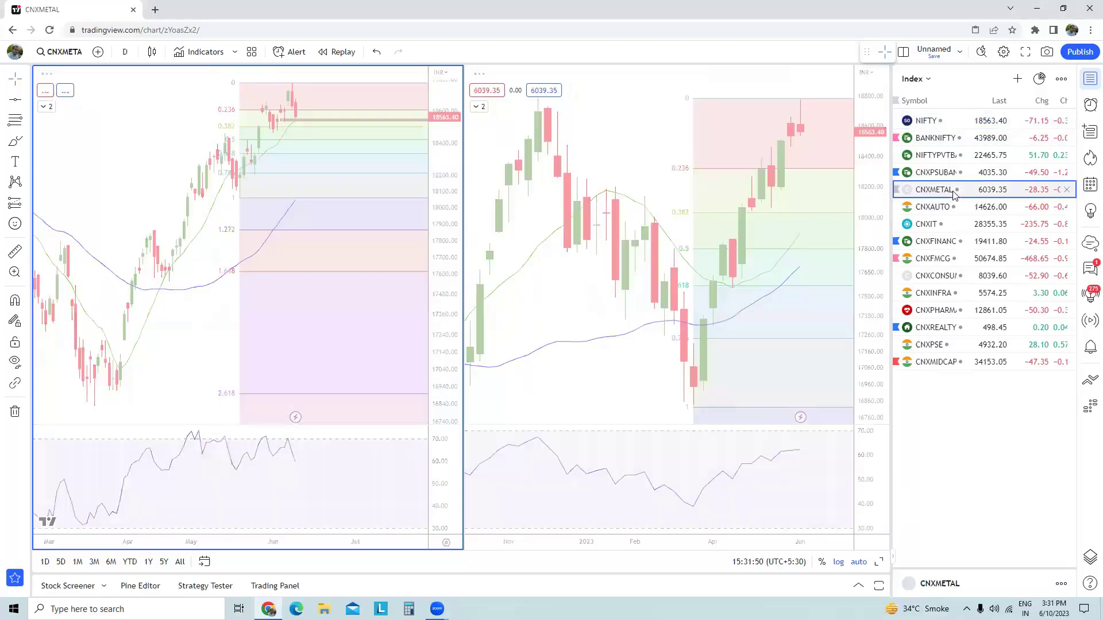